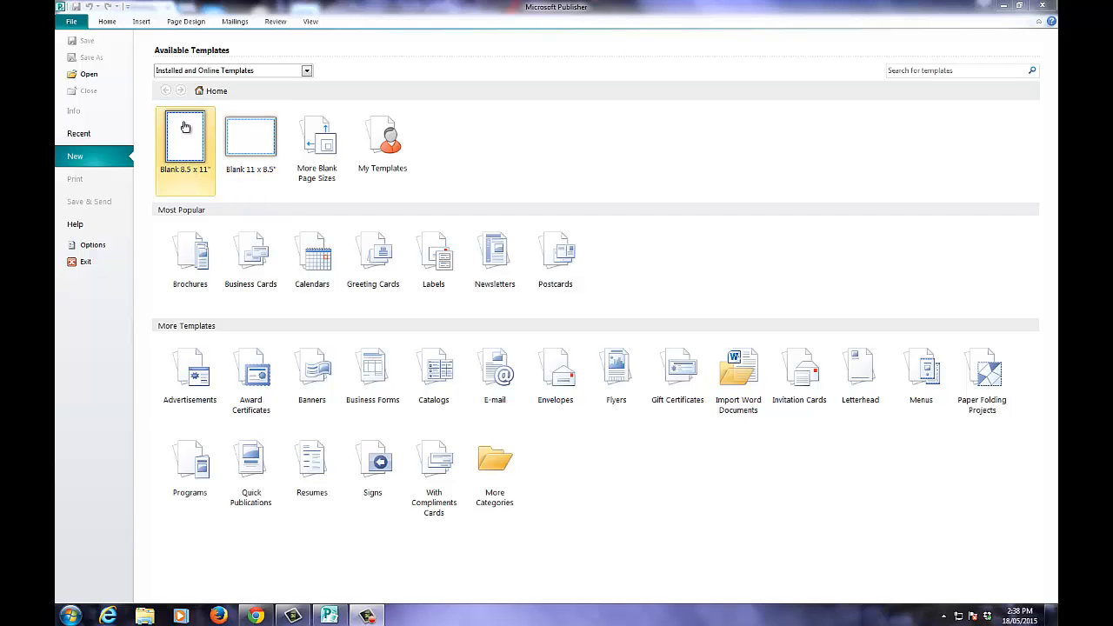
- Create a blank A4 (Portrait) publication from the additional blank page sizes
left_click(315, 157)
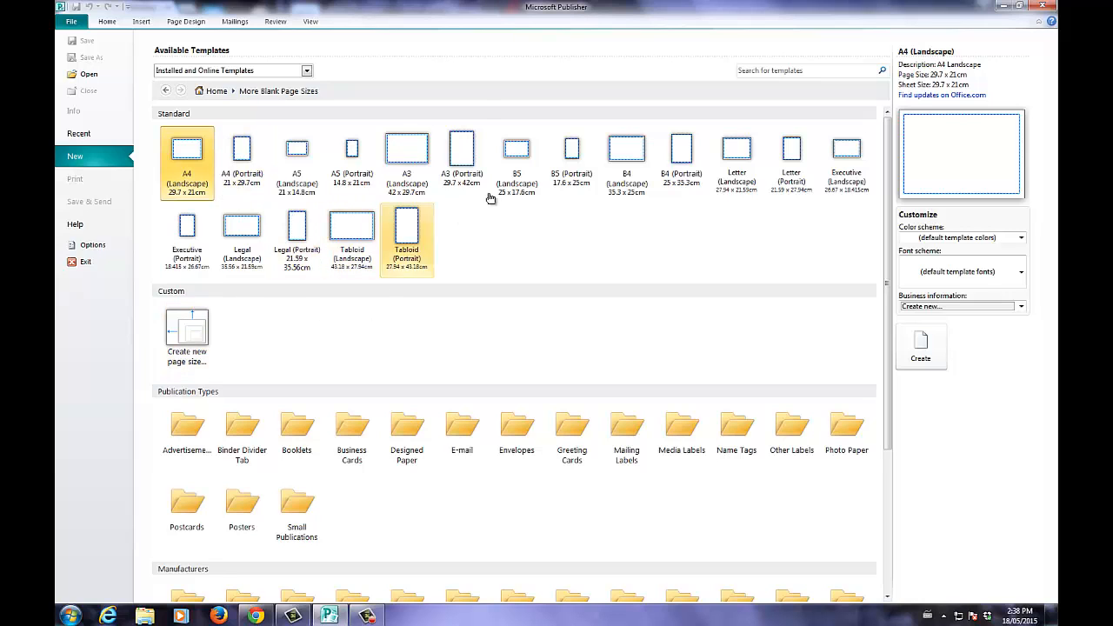
double_click(233, 145)
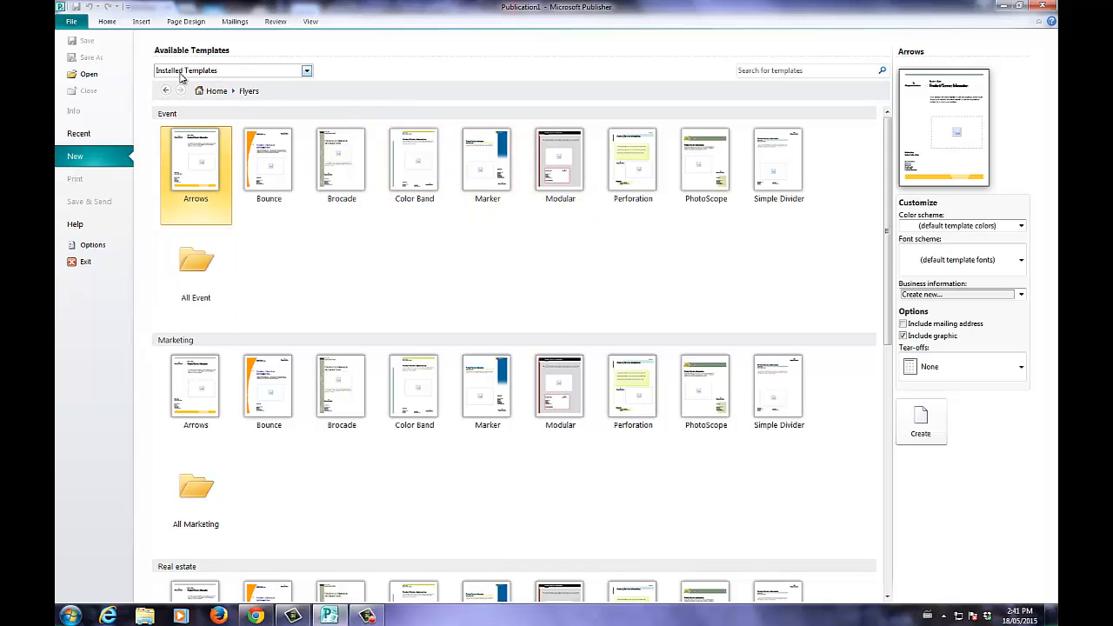
- Show both installed and online flyer templates and browse the Event, Marketing, Office.com and Real estate designs
left_click(306, 71)
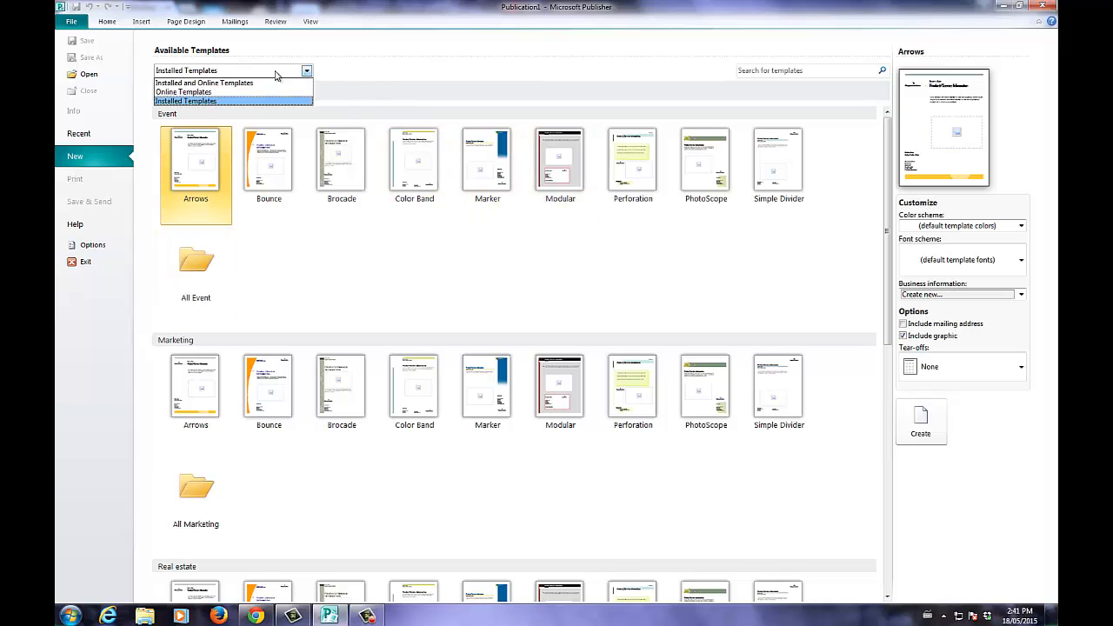
left_click(205, 83)
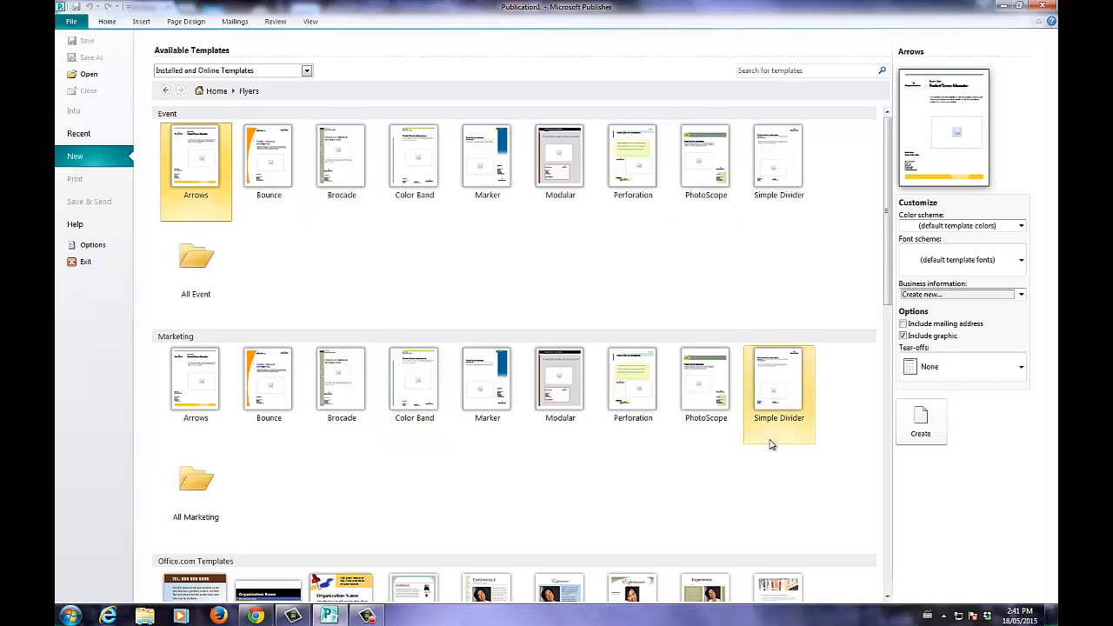
scroll(553, 503, "down", 2)
scroll(554, 503, "down", 8)
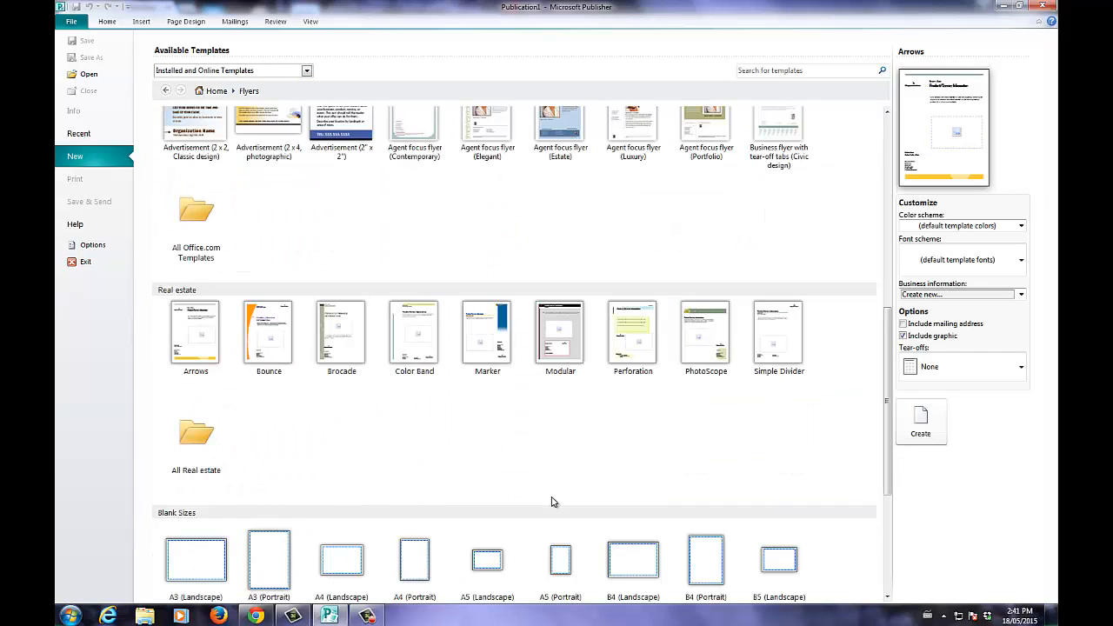
scroll(554, 503, "down", 7)
scroll(554, 503, "up", 8)
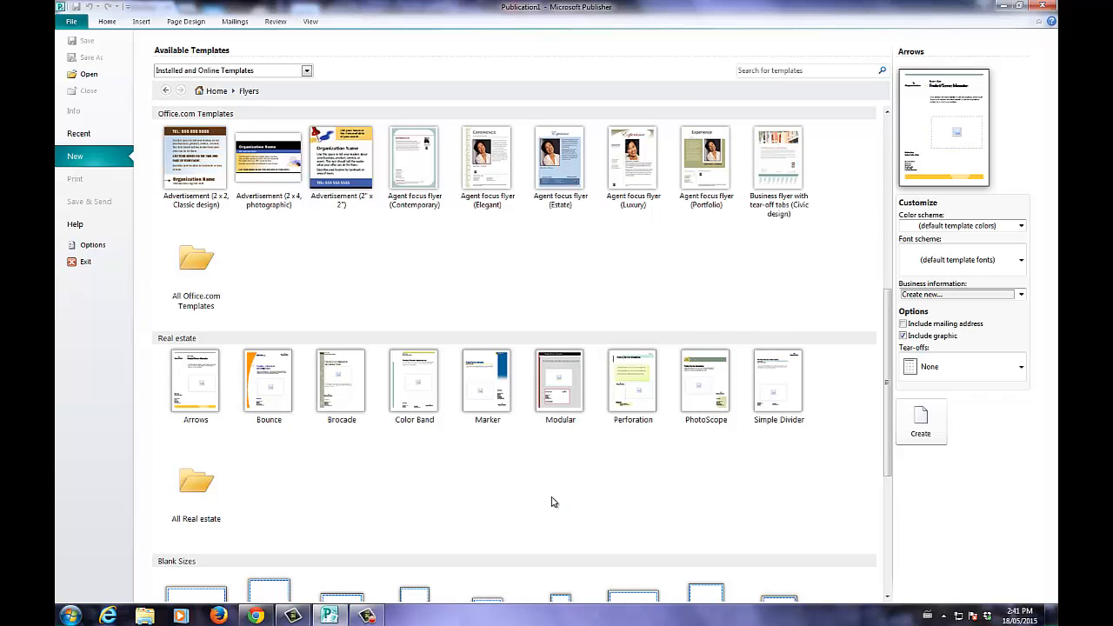
scroll(303, 331, "up", 9)
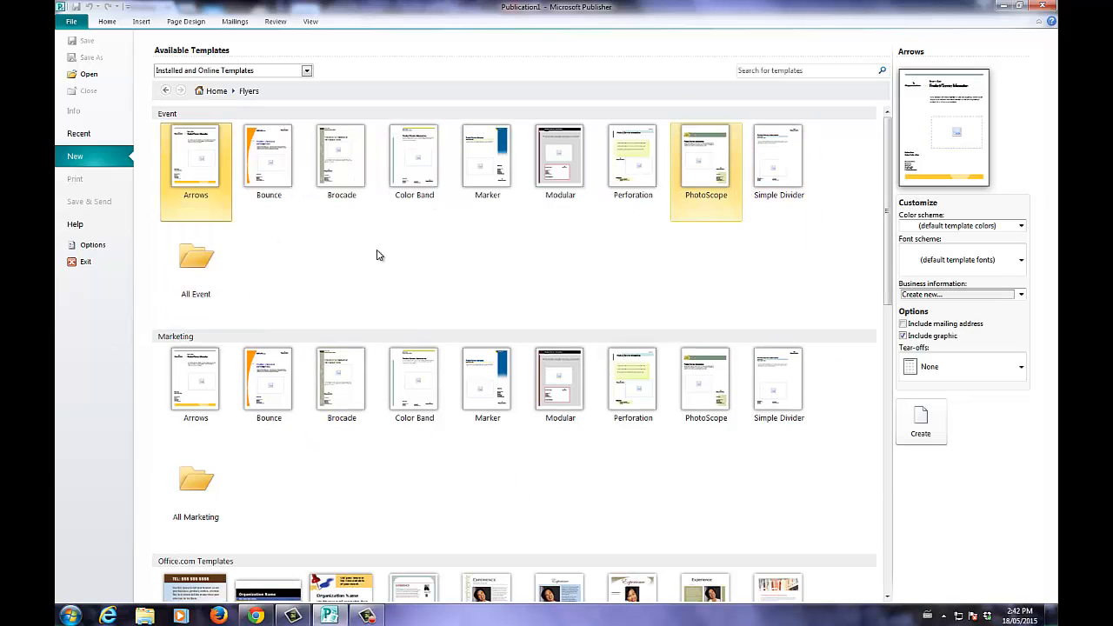
- Choose the Bounce event flyer template and set its color scheme to Apex
left_click(280, 161)
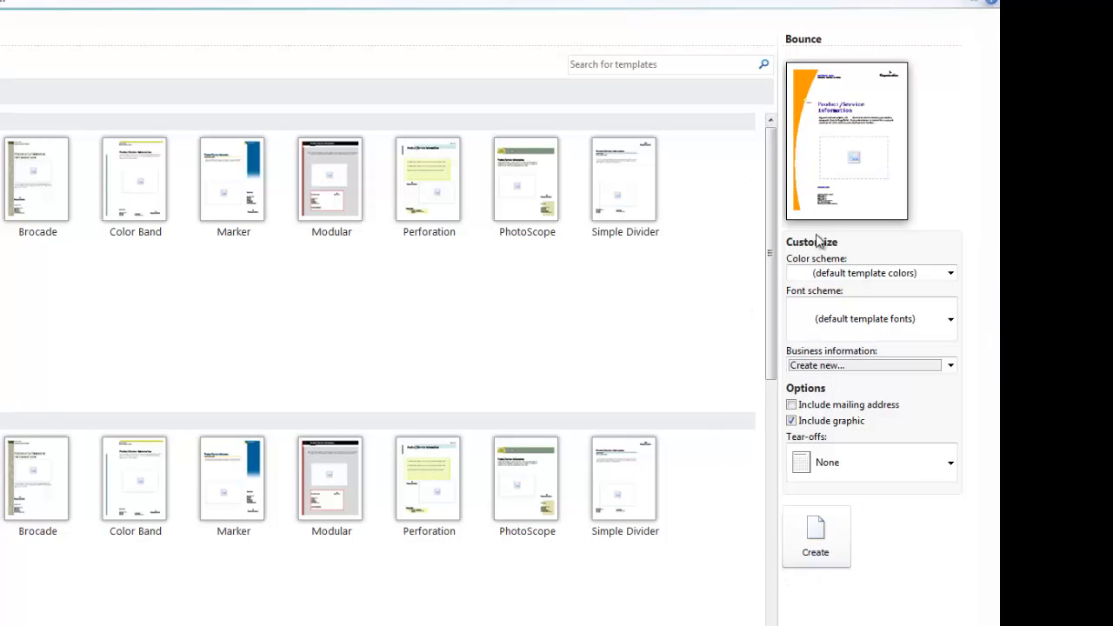
left_click(951, 275)
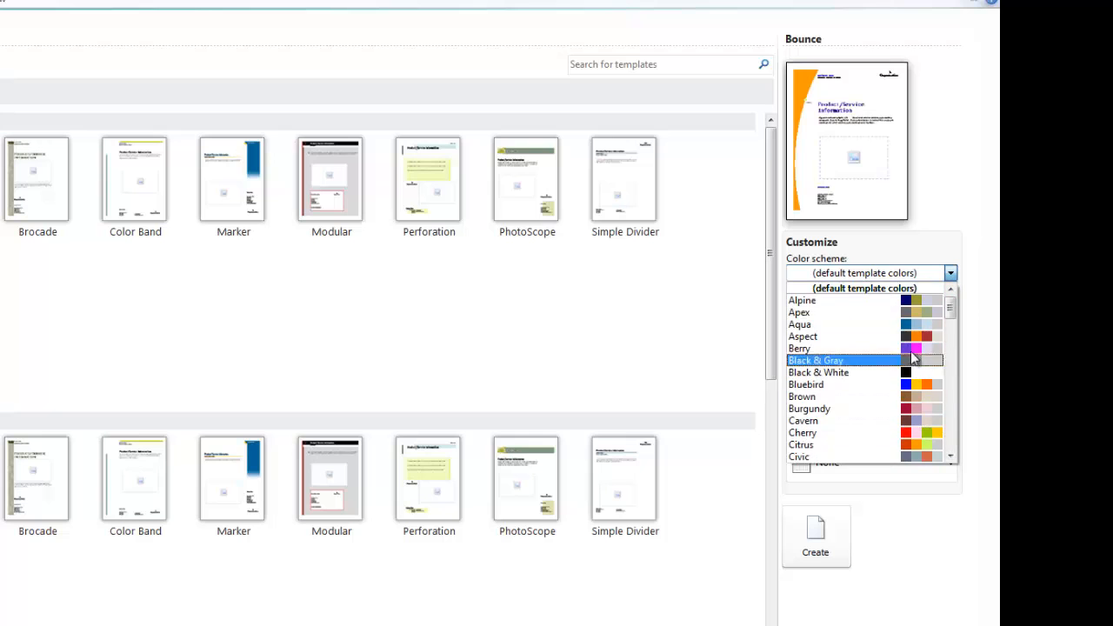
left_click(864, 319)
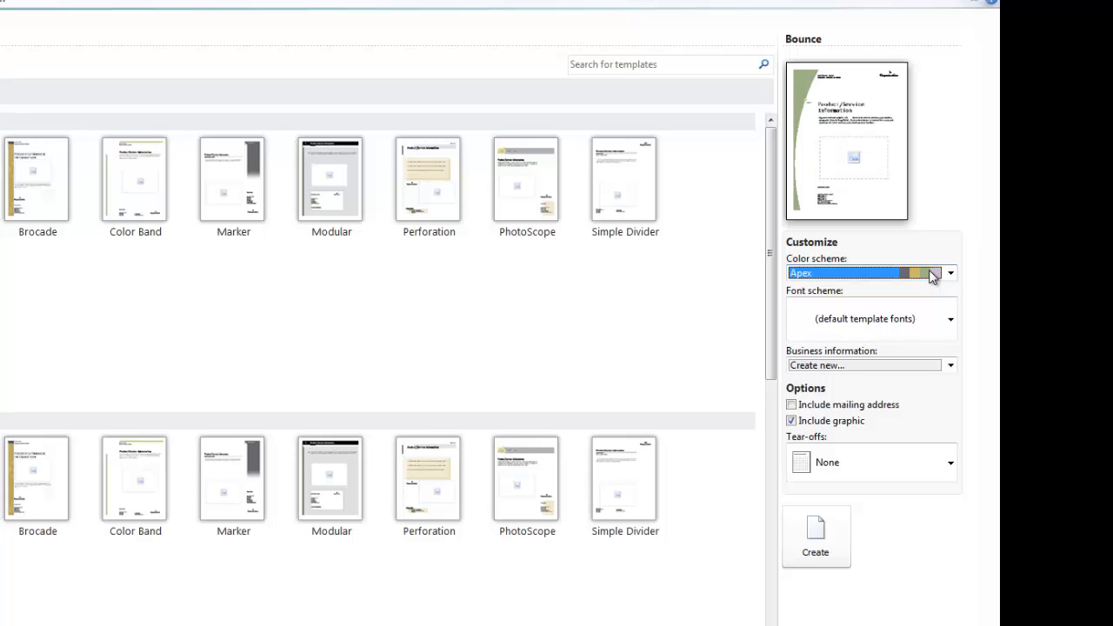
- Set the flyer template's font scheme to Flow, with Calibri and Constantia
left_click(950, 320)
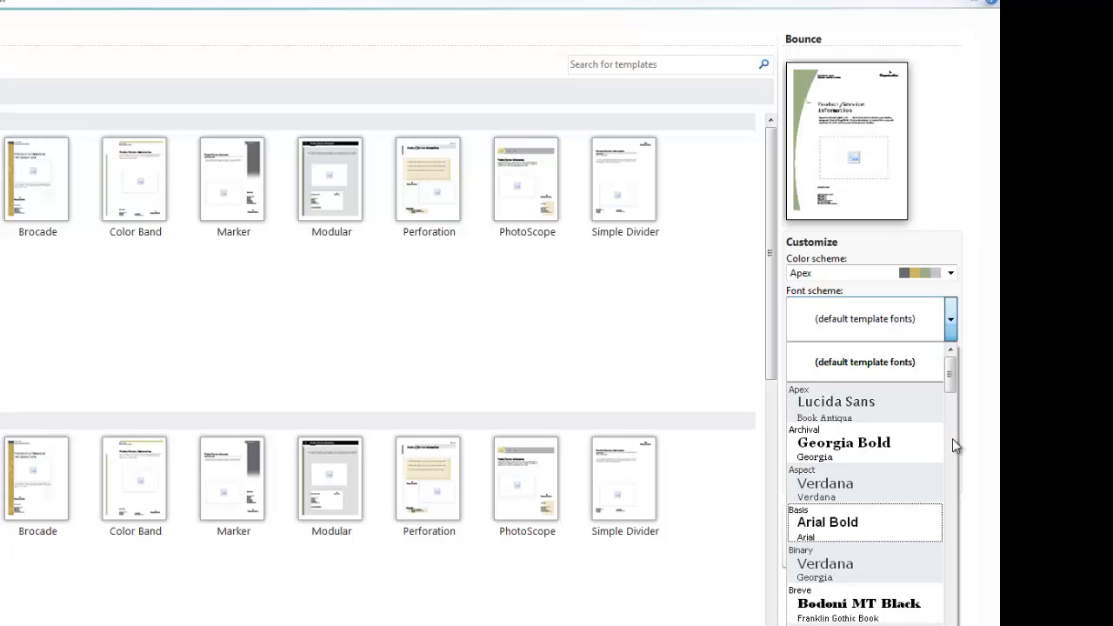
scroll(951, 375, "down", 1)
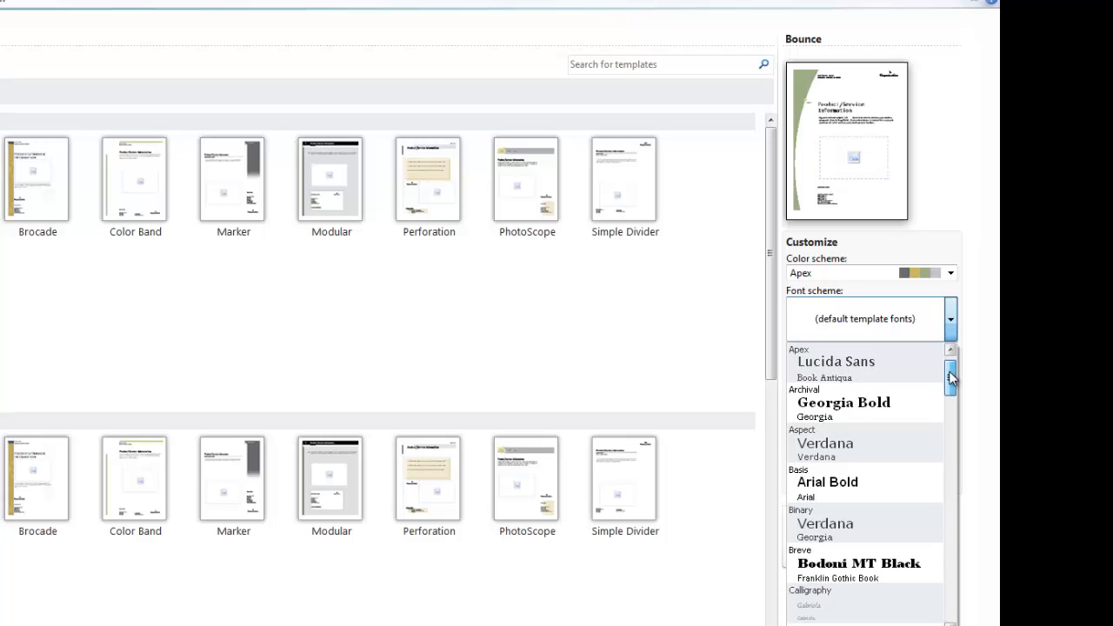
left_click_drag(950, 375, 945, 428)
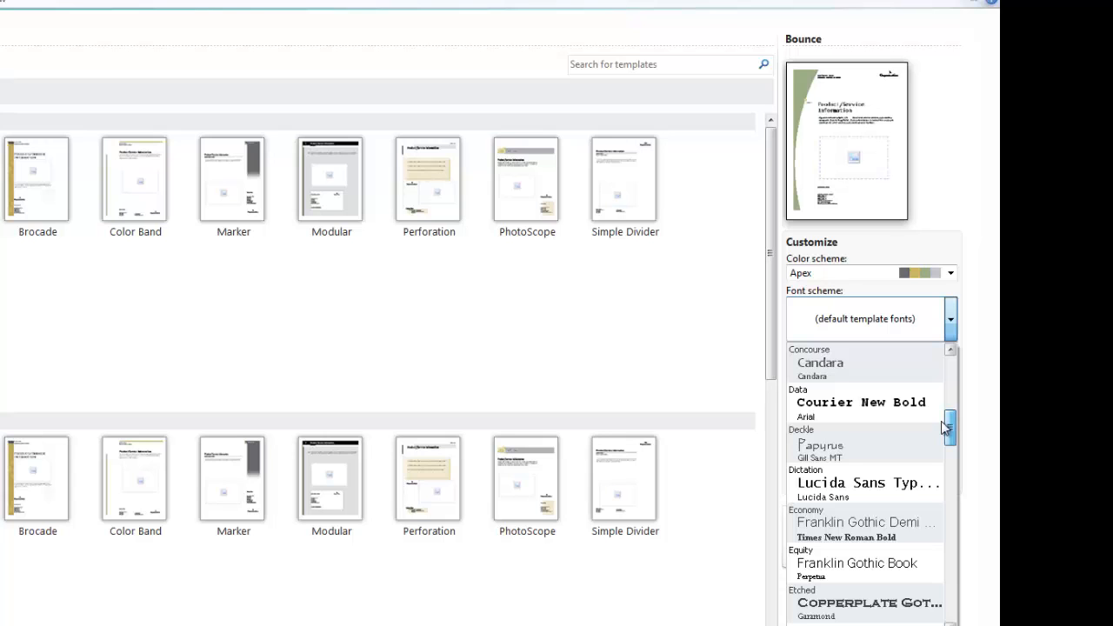
left_click_drag(945, 428, 948, 449)
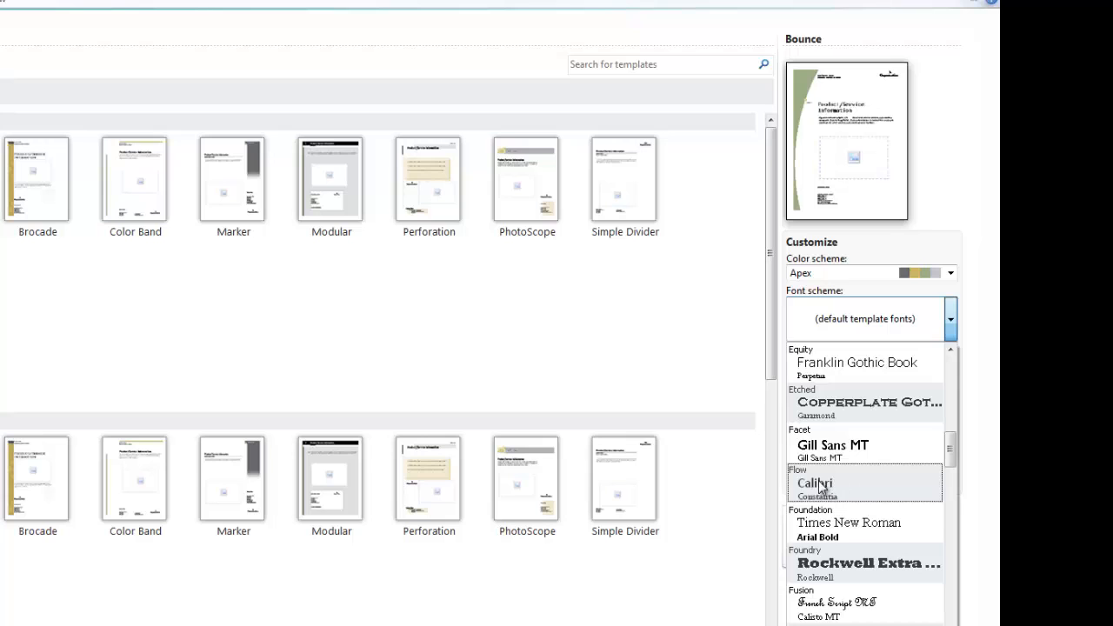
left_click(822, 484)
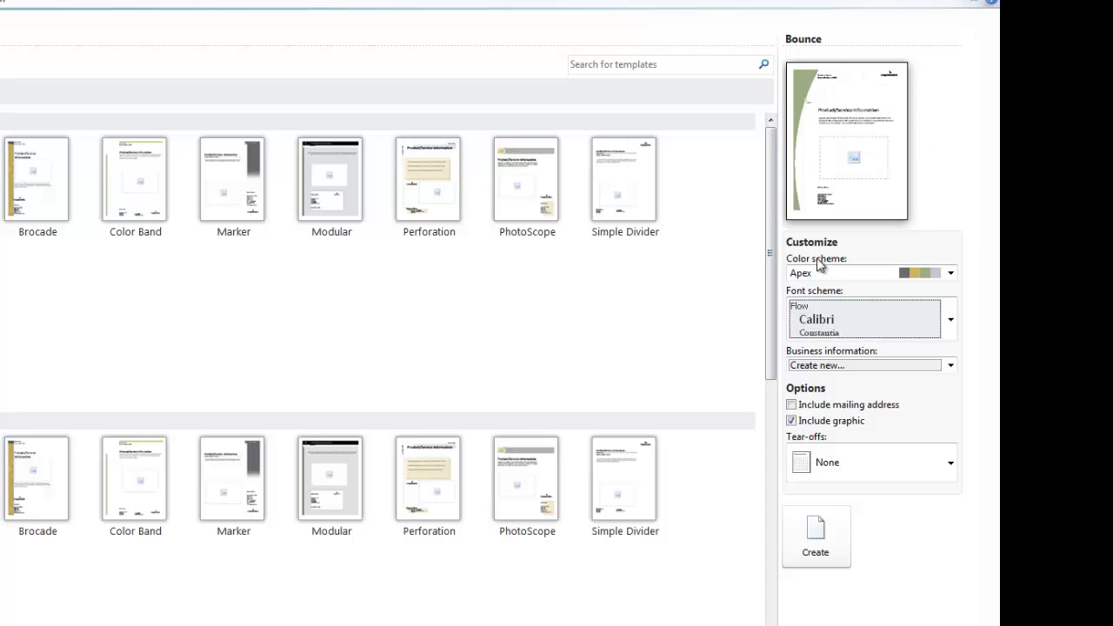
- Check the business information and tear-off choices, keep tear-offs at None, and create the flyer
left_click(831, 366)
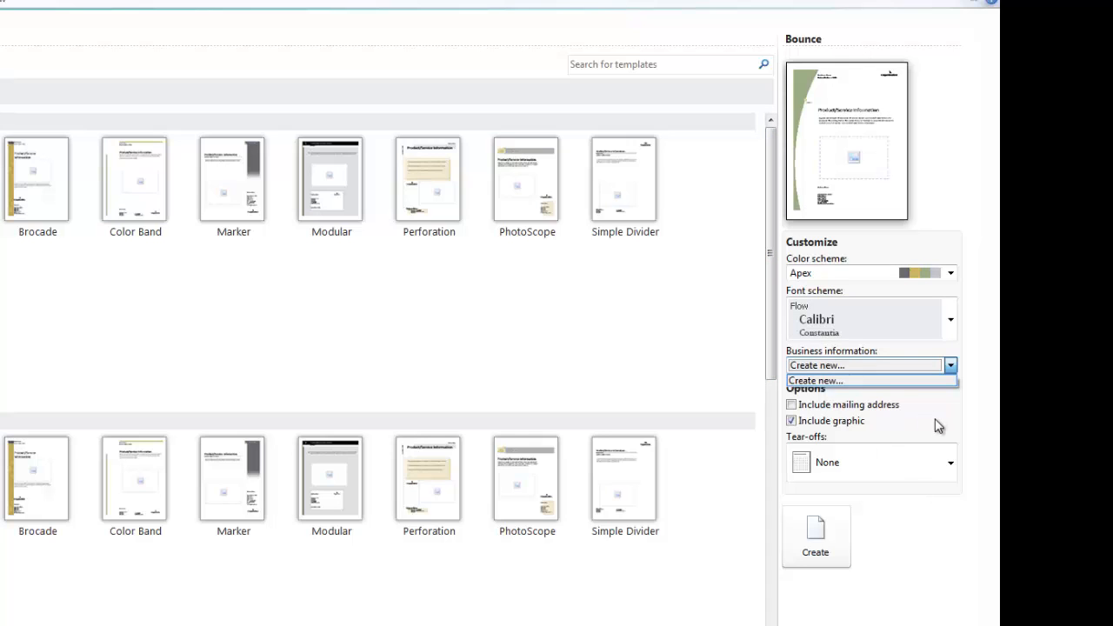
left_click(924, 535)
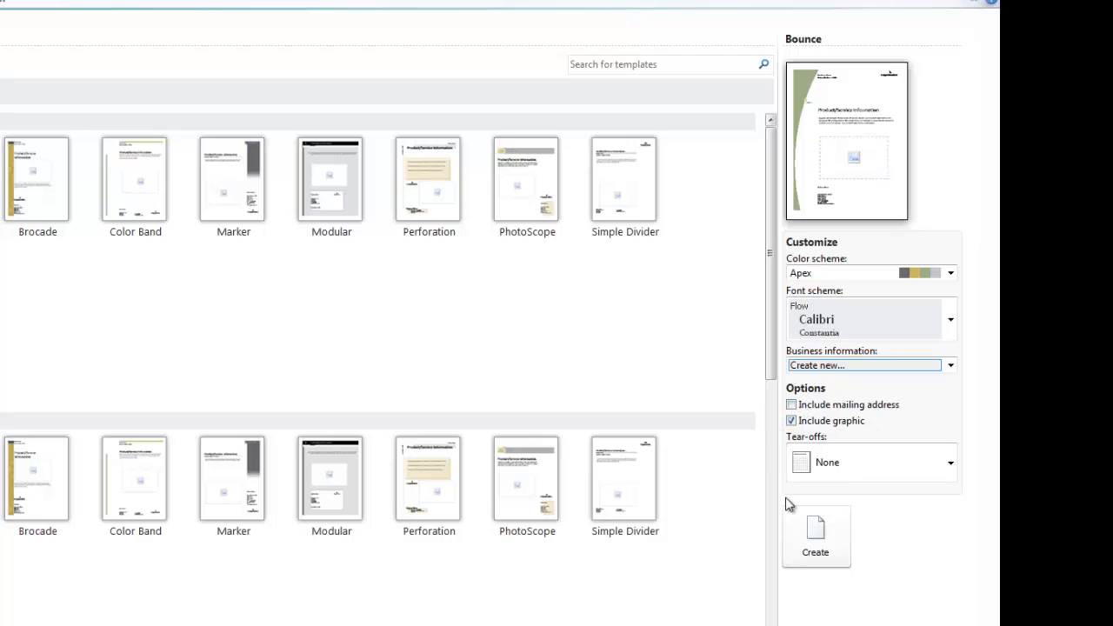
left_click(949, 463)
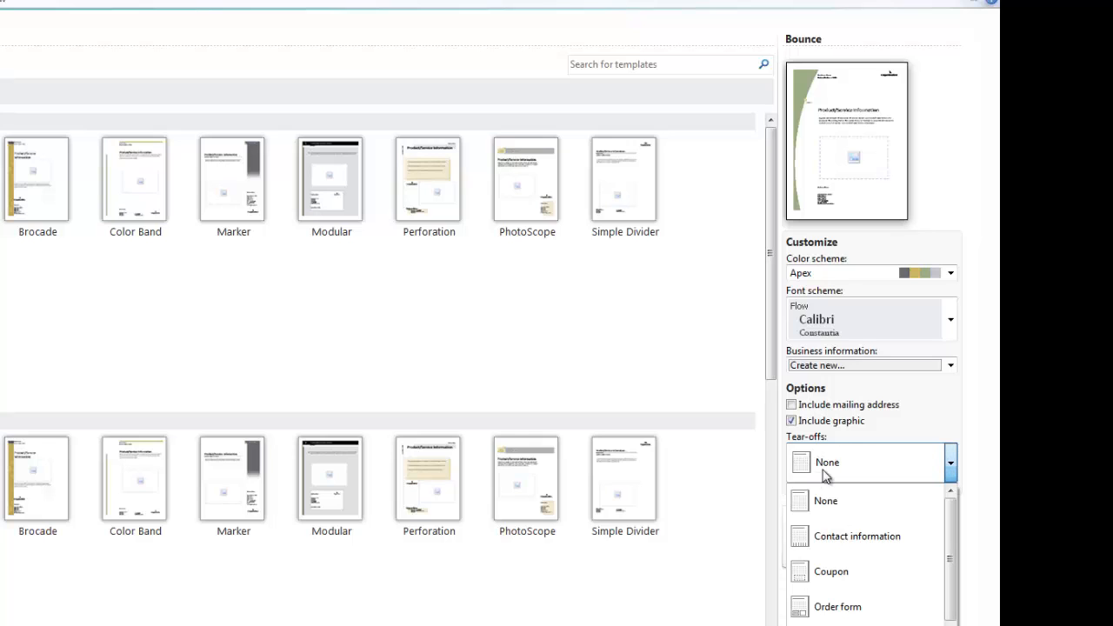
key("Escape")
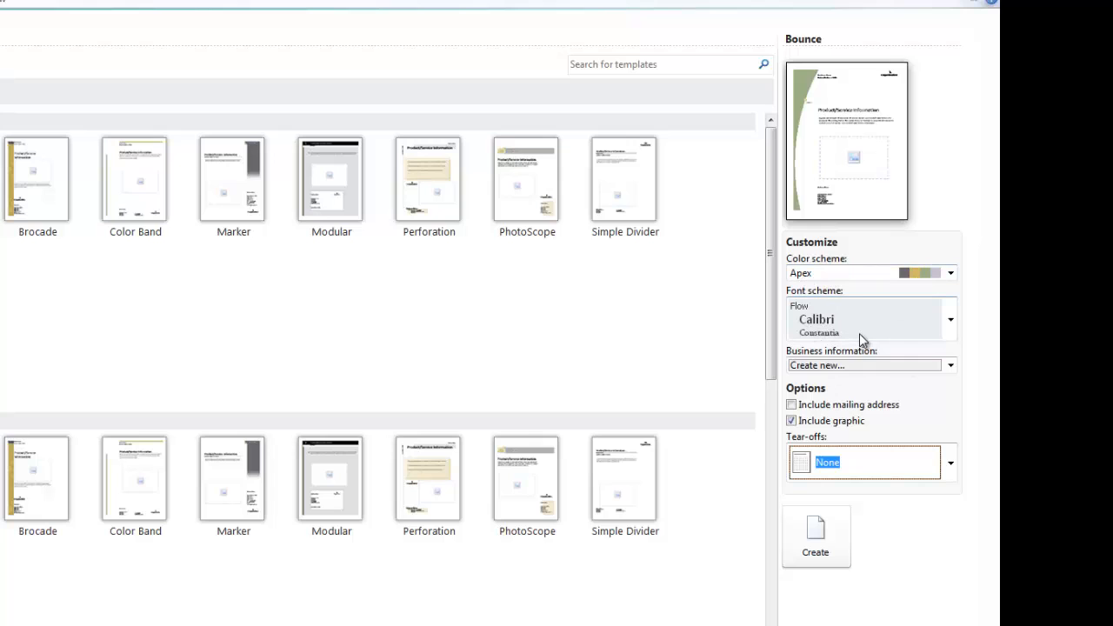
left_click(816, 536)
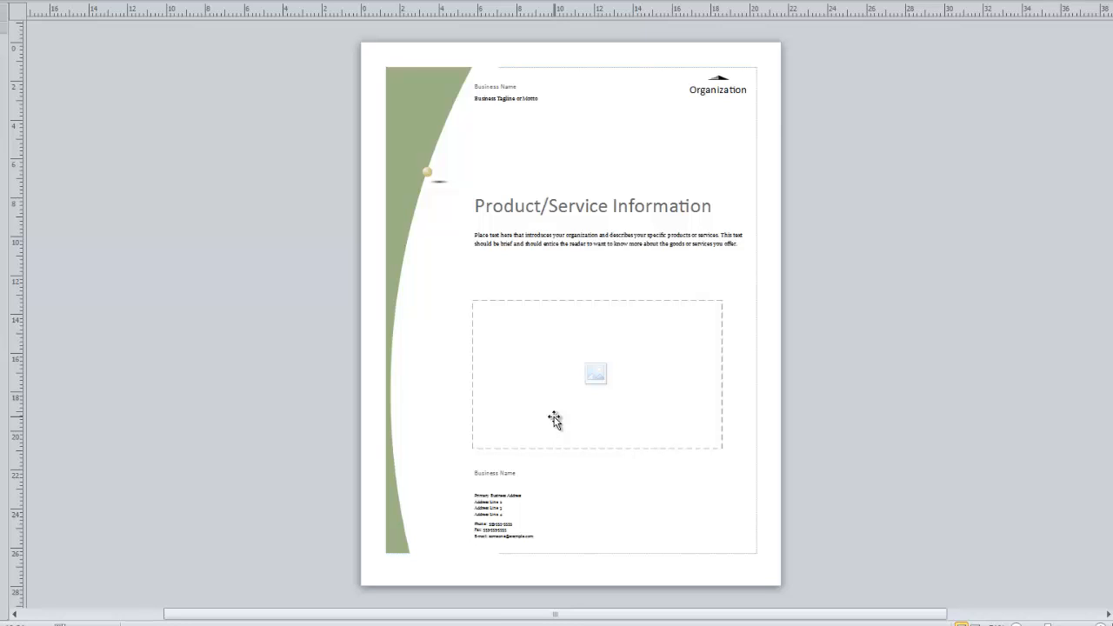
- Delete the Organization logo, the Business Tagline or Motto box and the upper Business Name box from the flyer
left_click(736, 97)
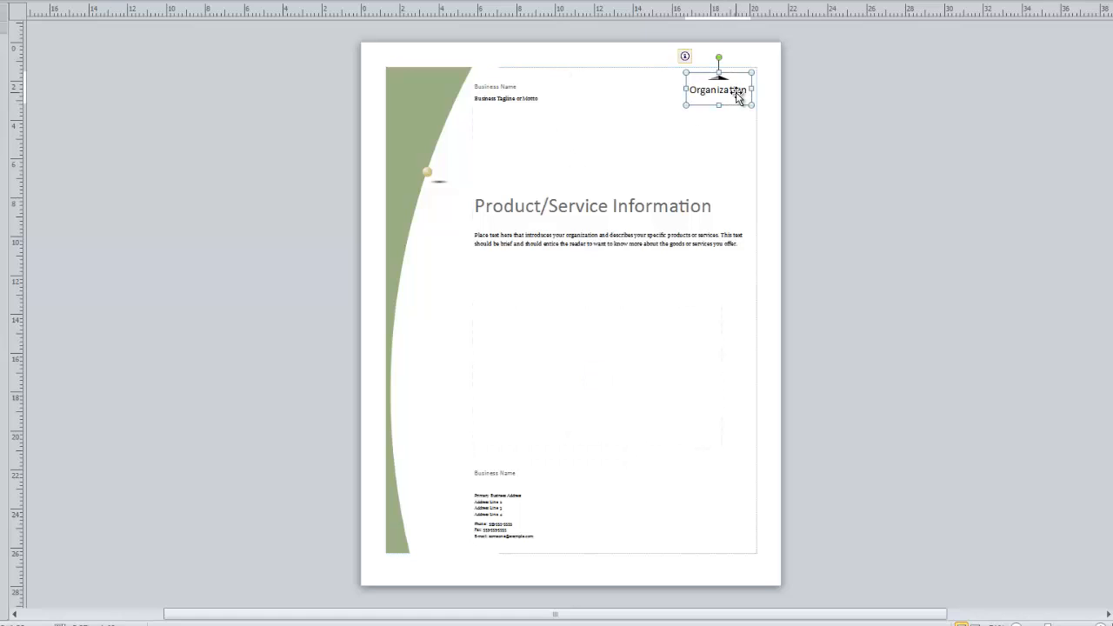
key("Delete")
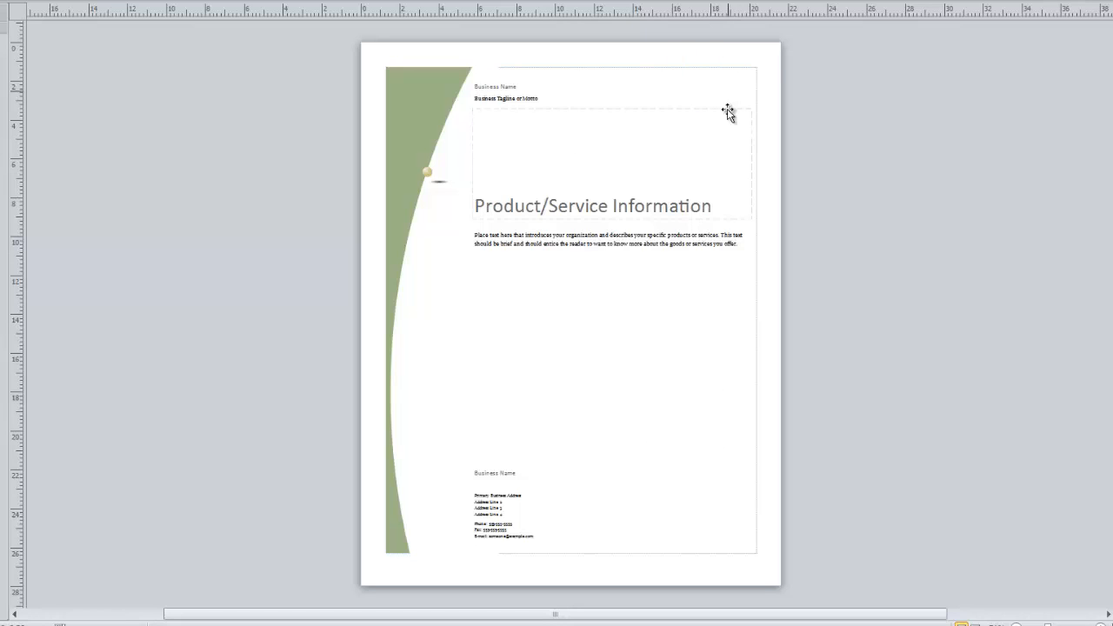
left_click(484, 84)
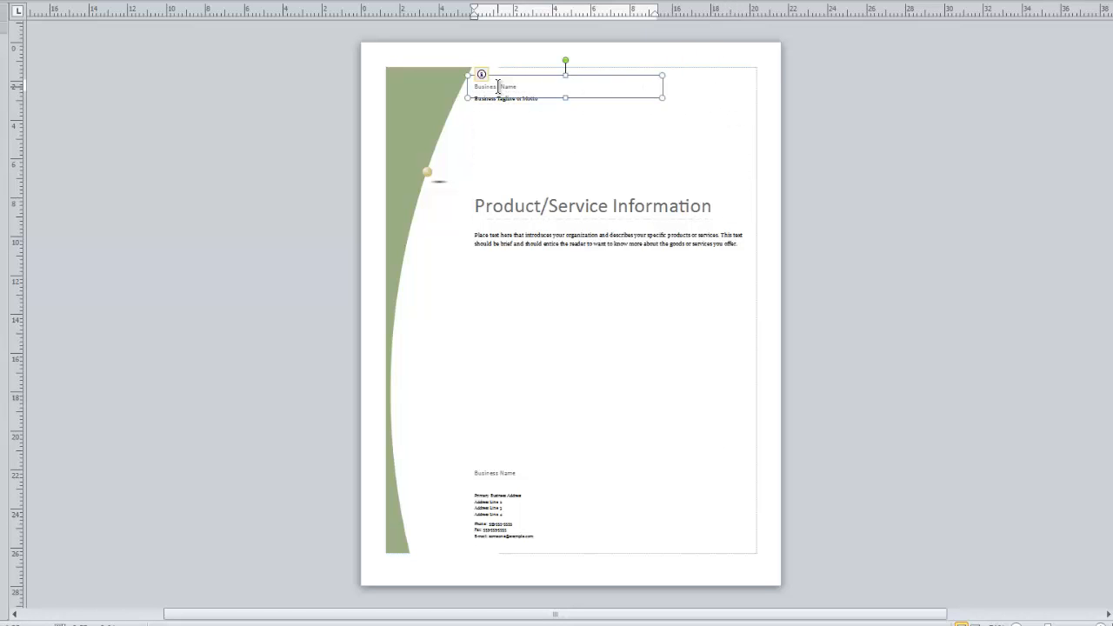
left_click(541, 104)
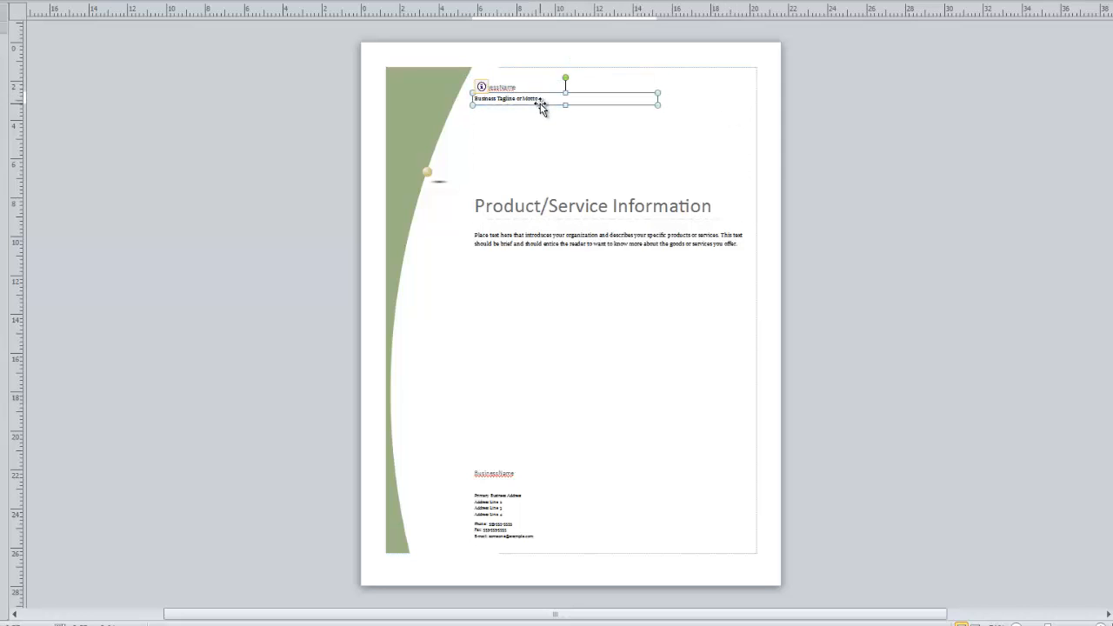
key("Delete")
left_click(520, 87)
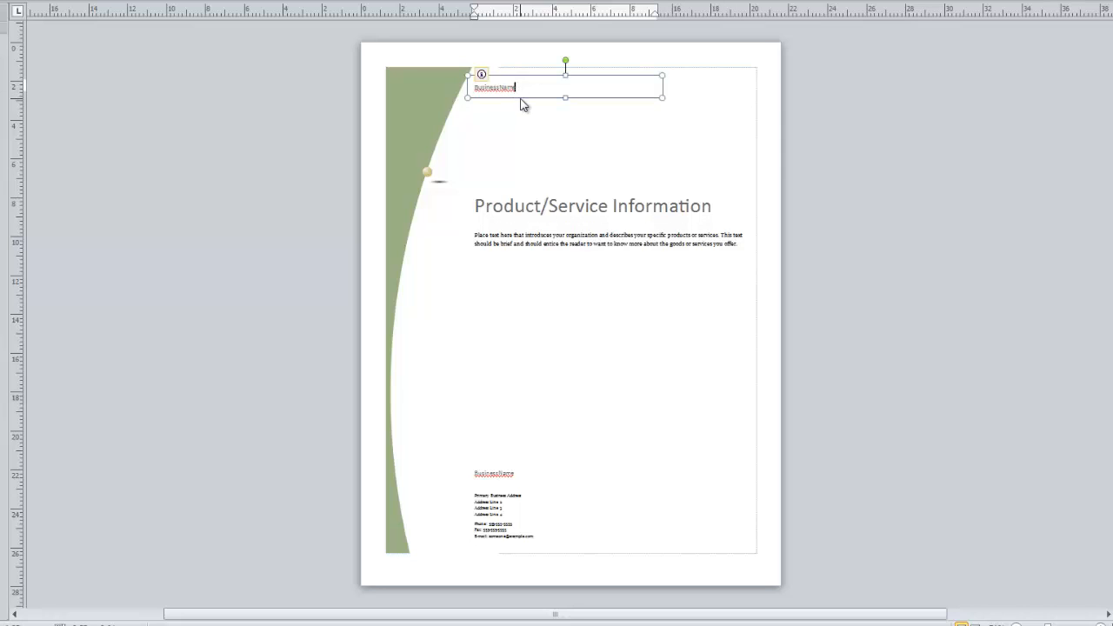
left_click(521, 104)
left_click(510, 88)
left_click(522, 105)
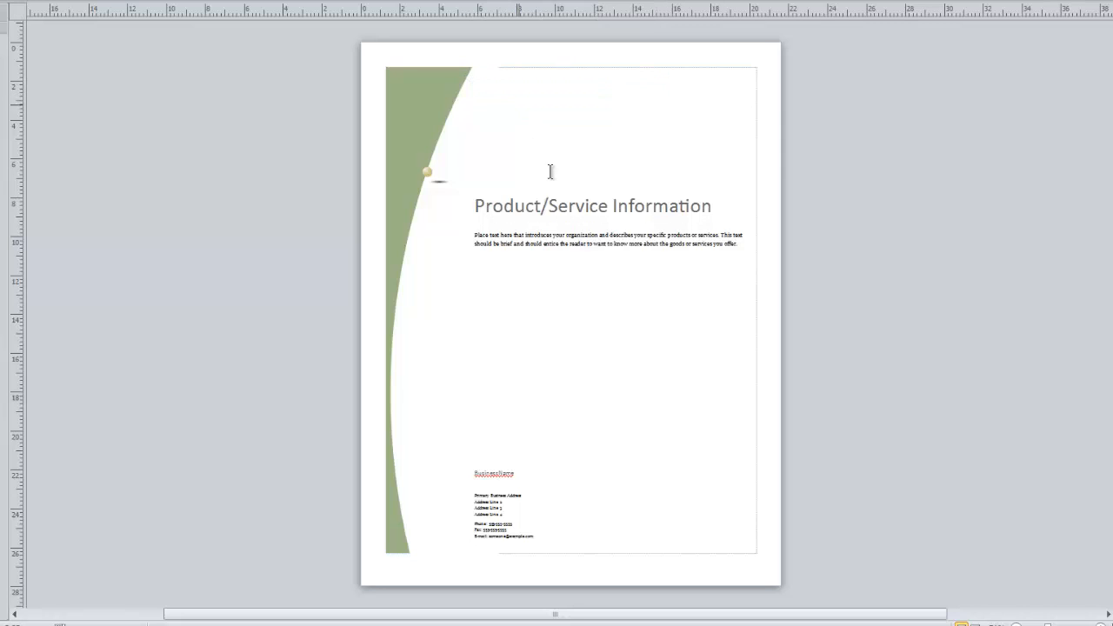
- Move the Product/Service Information heading box up so its text sits just inside the upper right of the page frame
left_click(595, 207)
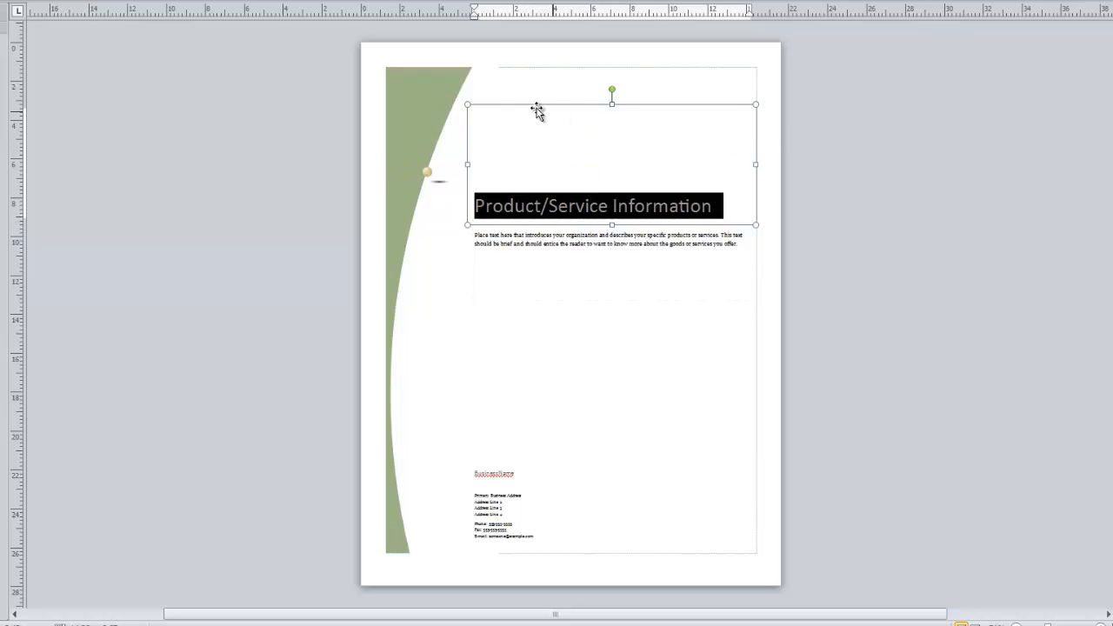
left_click(473, 174)
left_click_drag(473, 174, 504, 74)
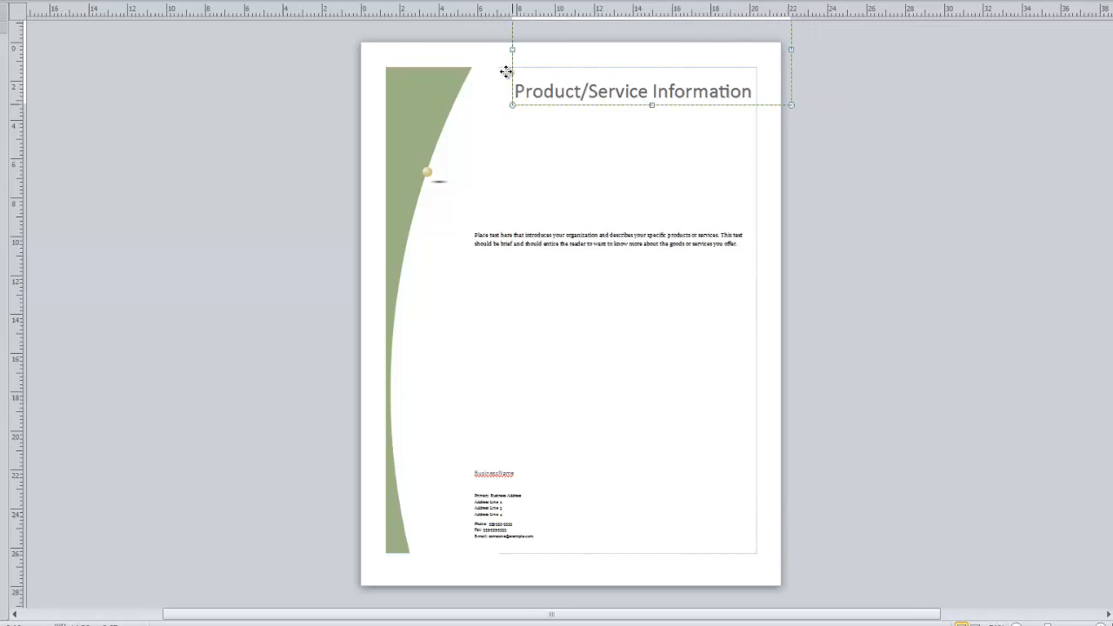
- Move the introductory paragraph box up directly beneath the heading, keeping its text within the page frame
left_click(520, 252)
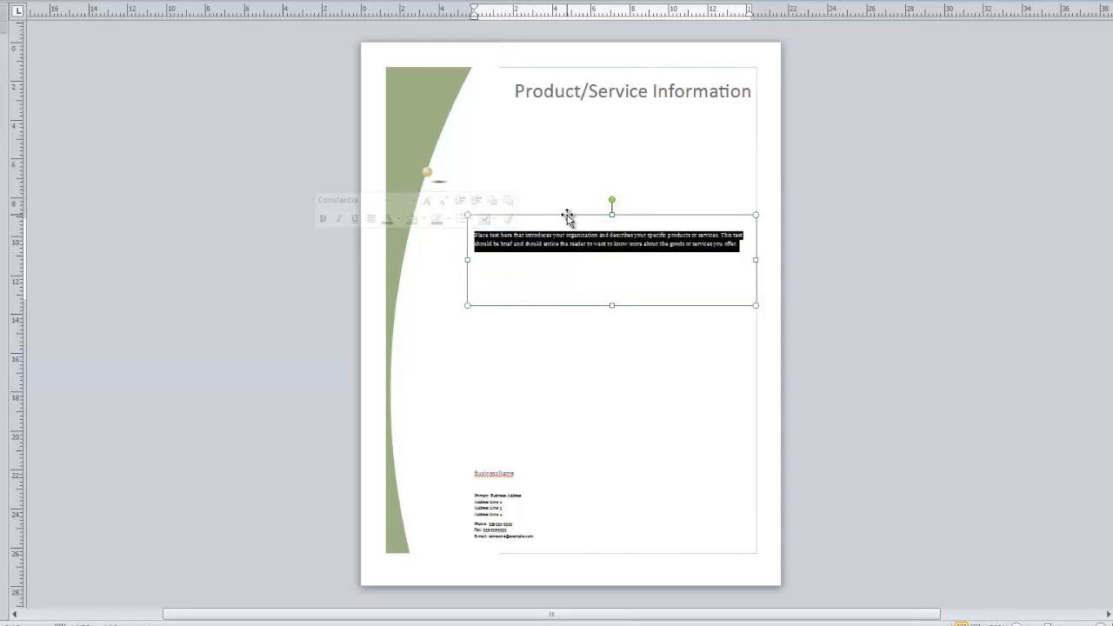
left_click_drag(571, 216, 586, 95)
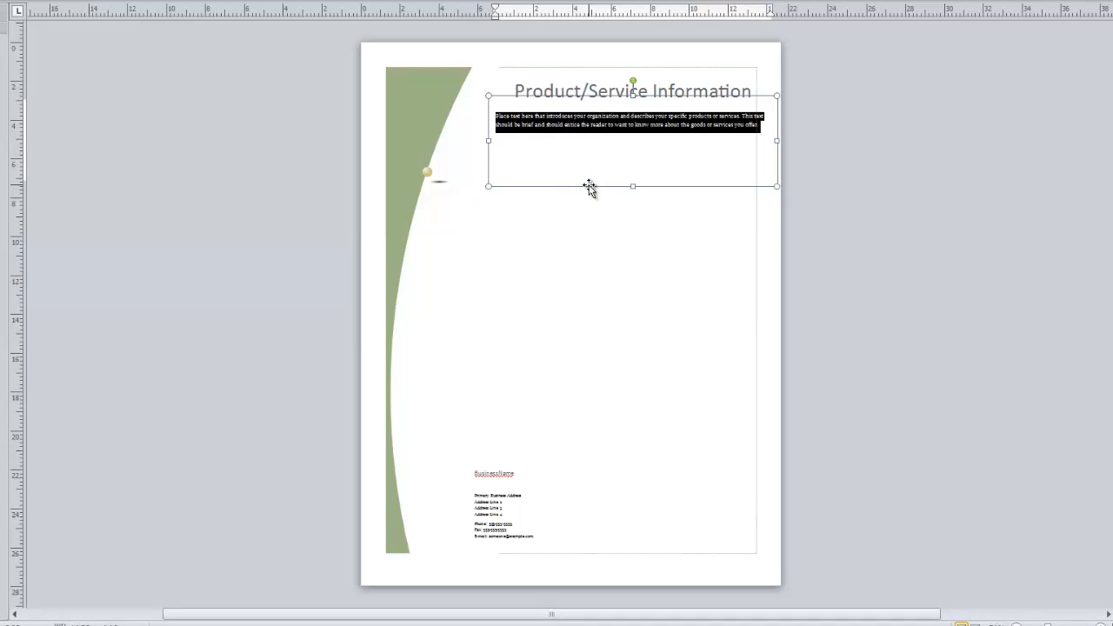
left_click(569, 283)
left_click(594, 119)
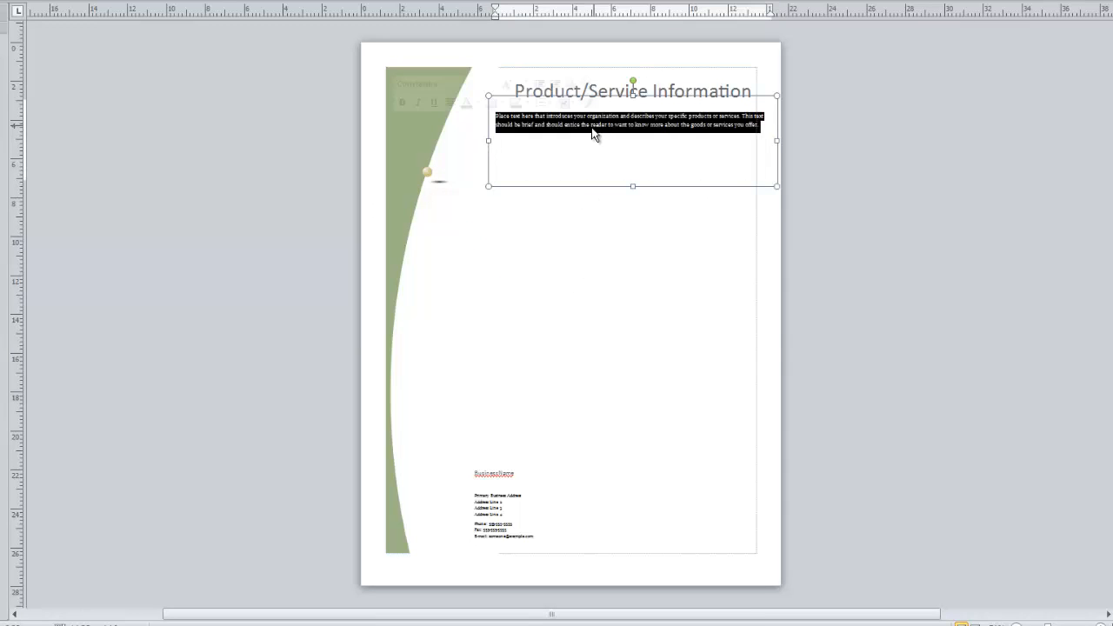
mouse_move(577, 183)
left_mouse_down()
mouse_move(561, 172)
mouse_move(565, 180)
left_mouse_up()
- Enlarge the picture placeholder and position it between the introductory paragraph and the business contact details
left_click(622, 412)
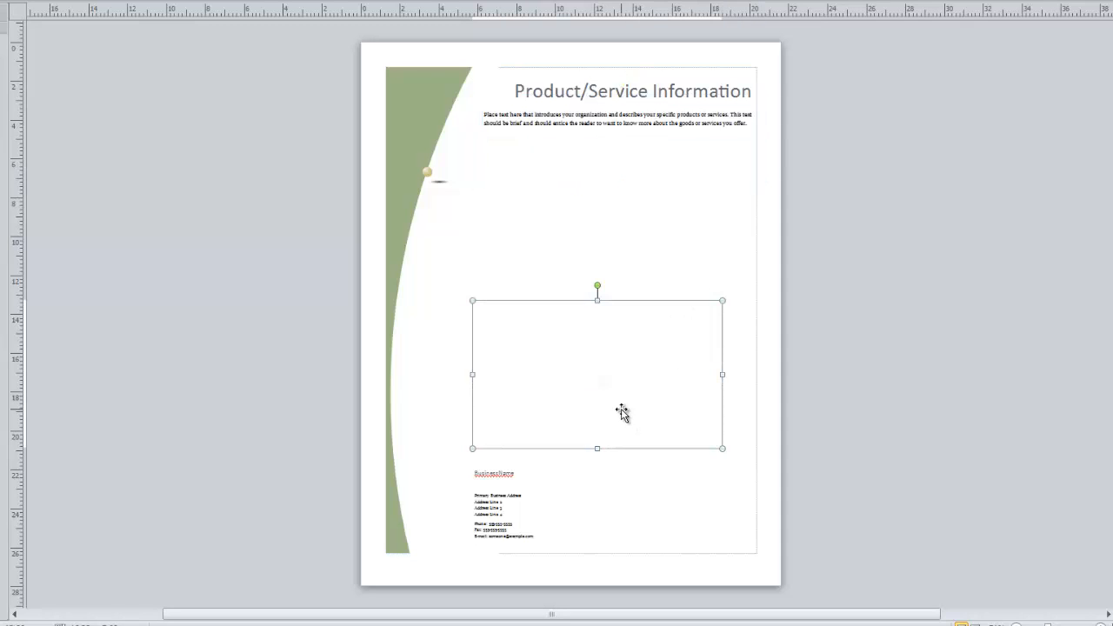
left_click_drag(472, 300, 434, 237)
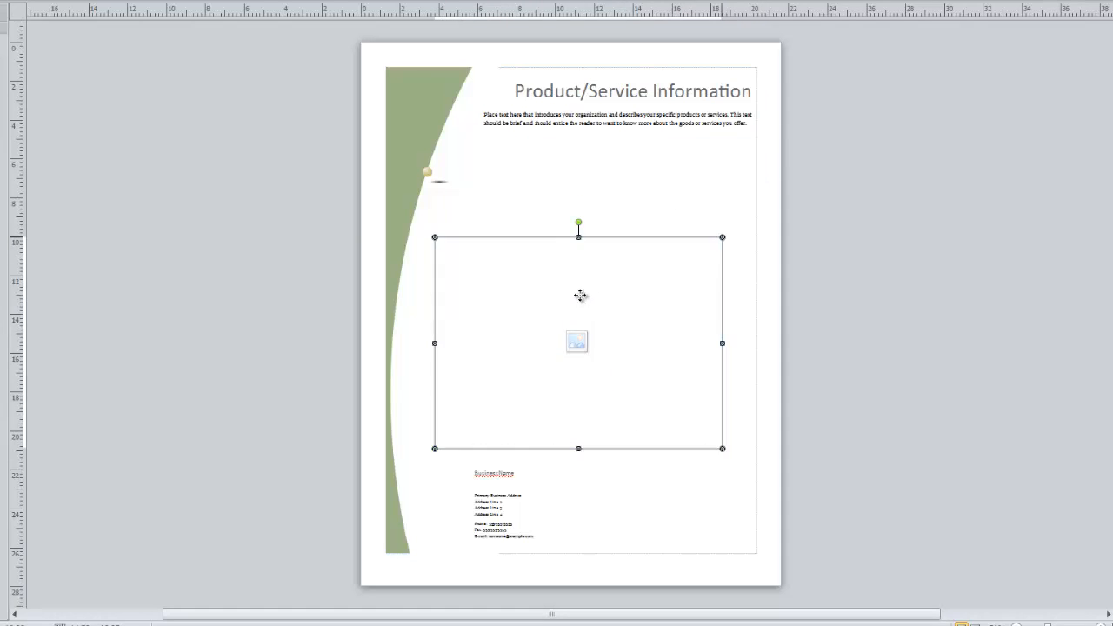
left_click_drag(580, 295, 598, 253)
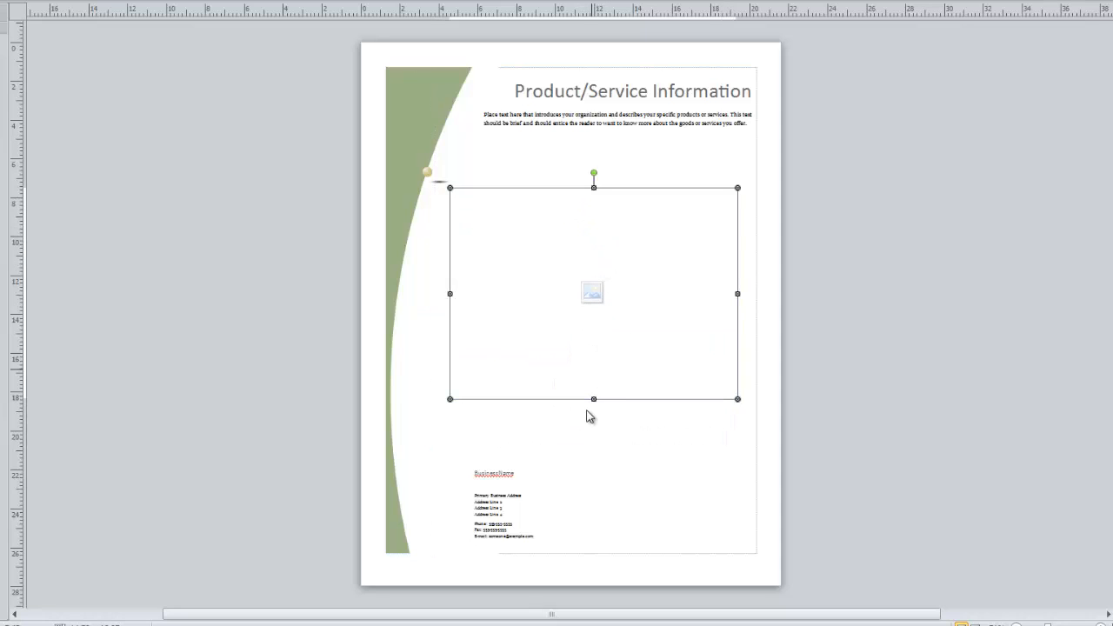
left_click_drag(594, 398, 594, 413)
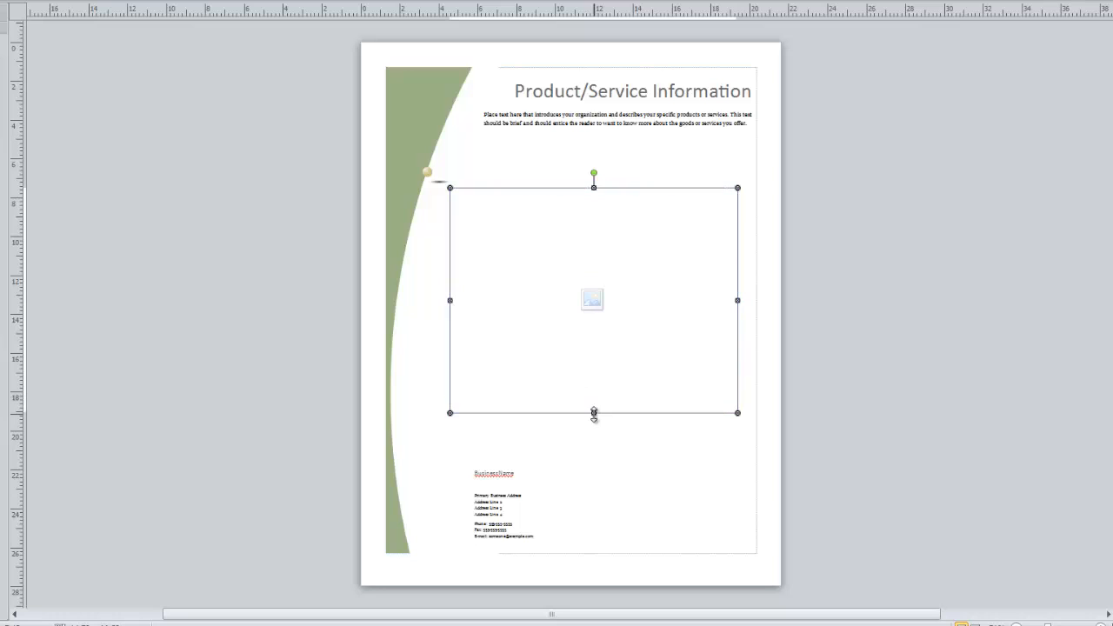
- Delete the lower Business Name box, the business address box and the phone, fax and e-mail box from the flyer
left_click(493, 481)
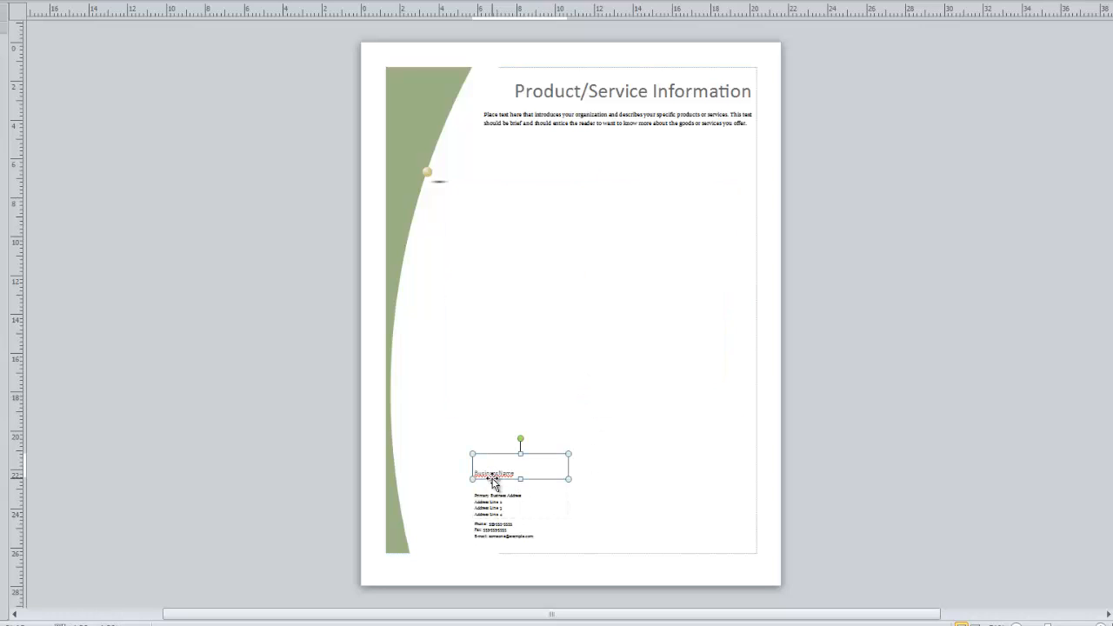
key("Delete")
left_click(494, 502)
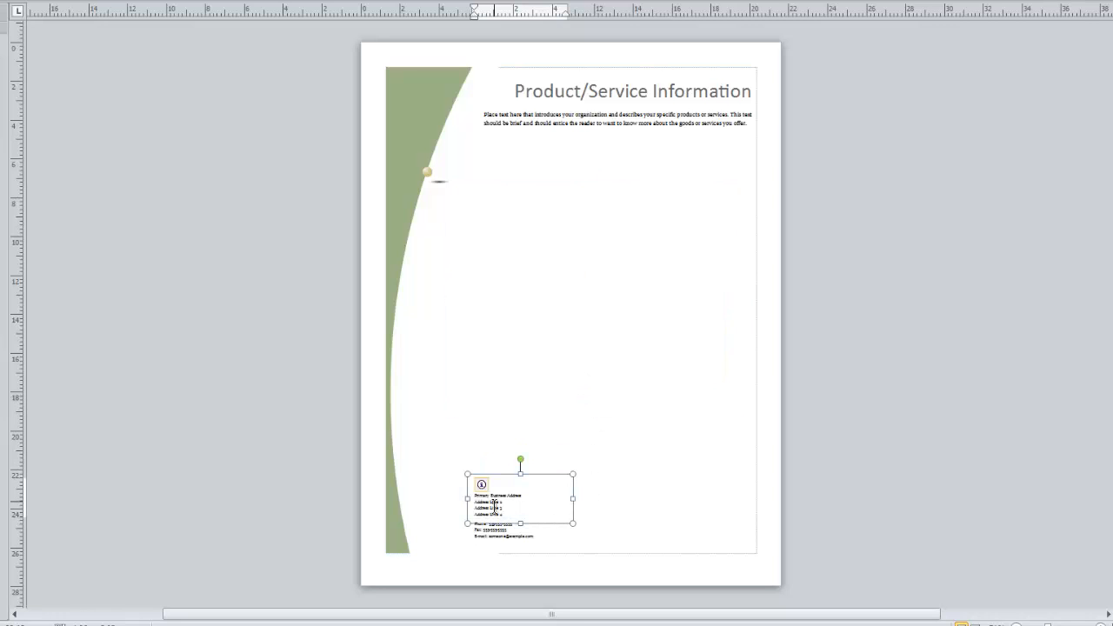
left_click(554, 519)
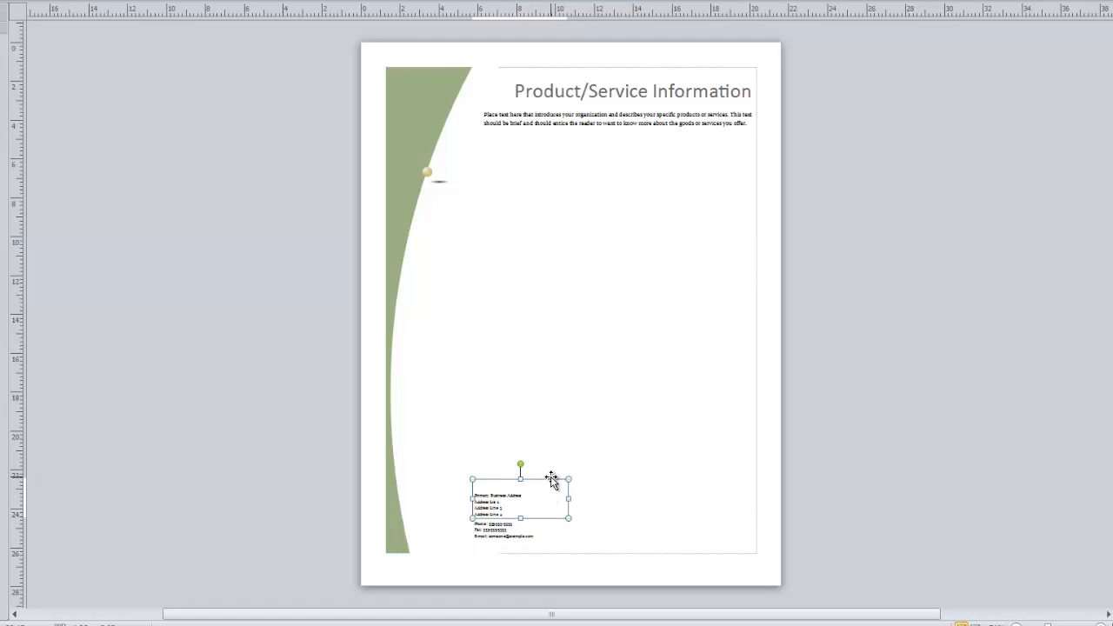
key("Delete")
left_click(525, 521)
left_click(513, 520)
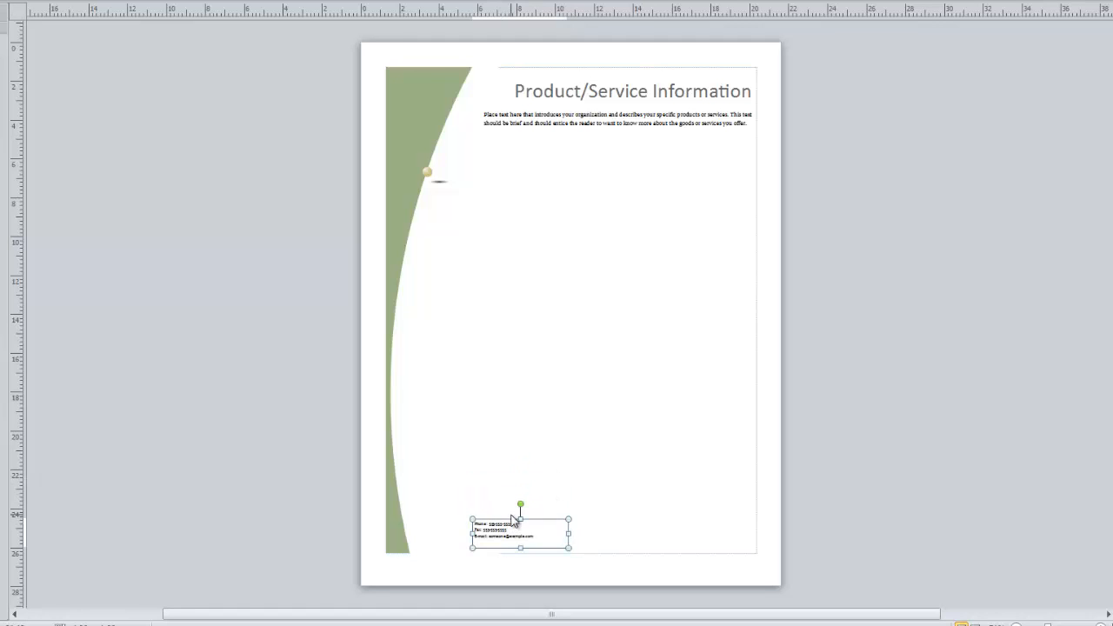
key("Delete")
left_click(653, 353)
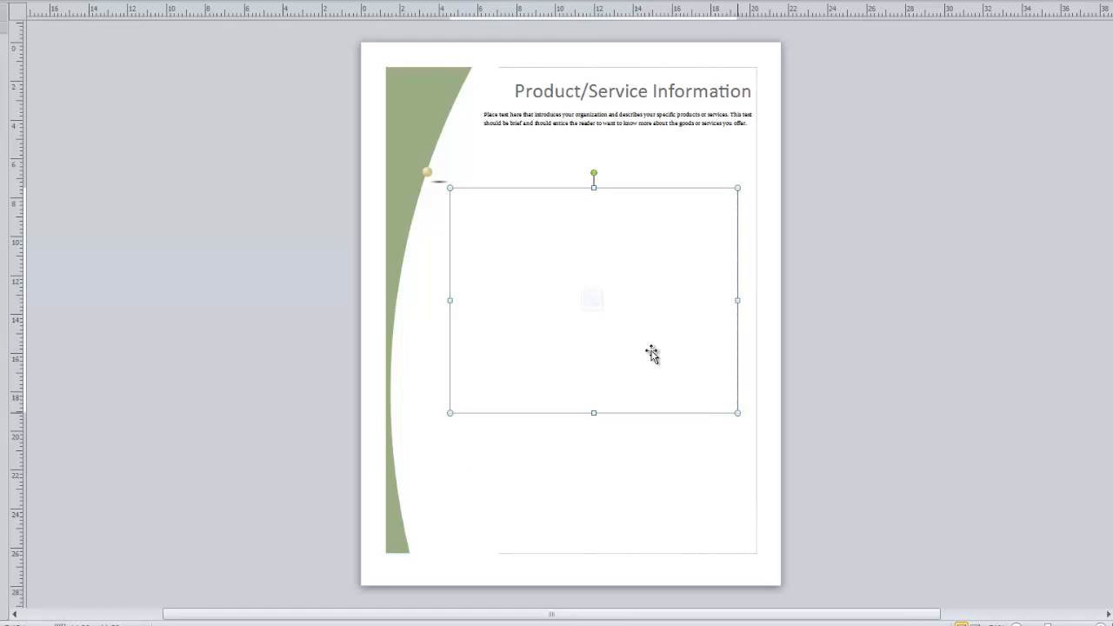
- Replace the heading with the host's name plus "'s Birthday Bash" and the introductory paragraph with an invitation ending "All kinds of fun to be had!"
left_click(521, 86)
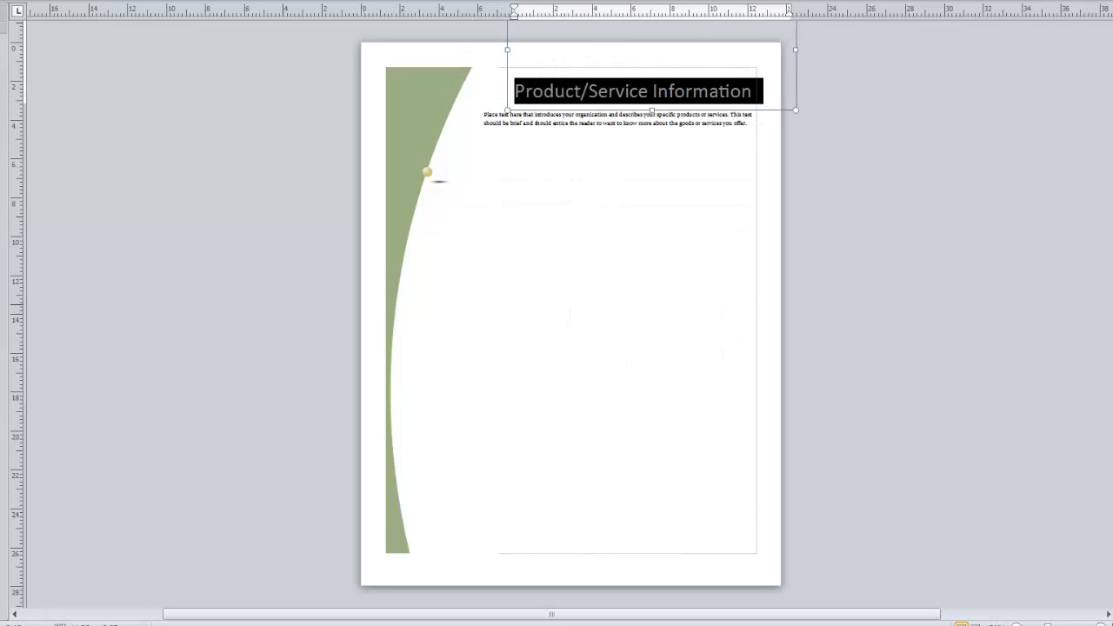
type("Mr. Witty")
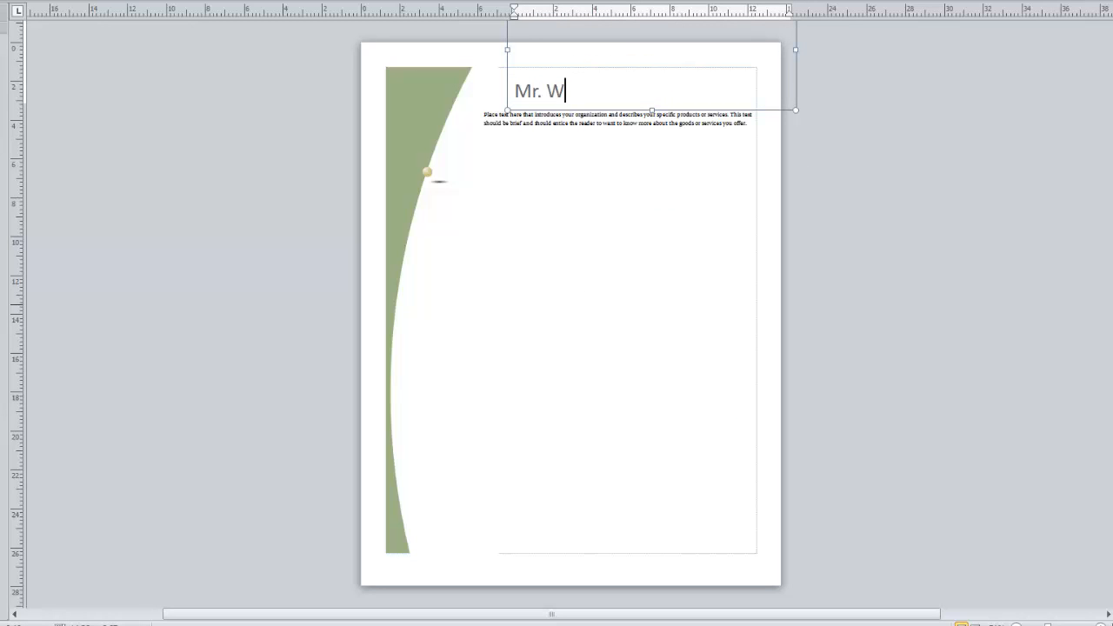
type("'s Birthday Bash")
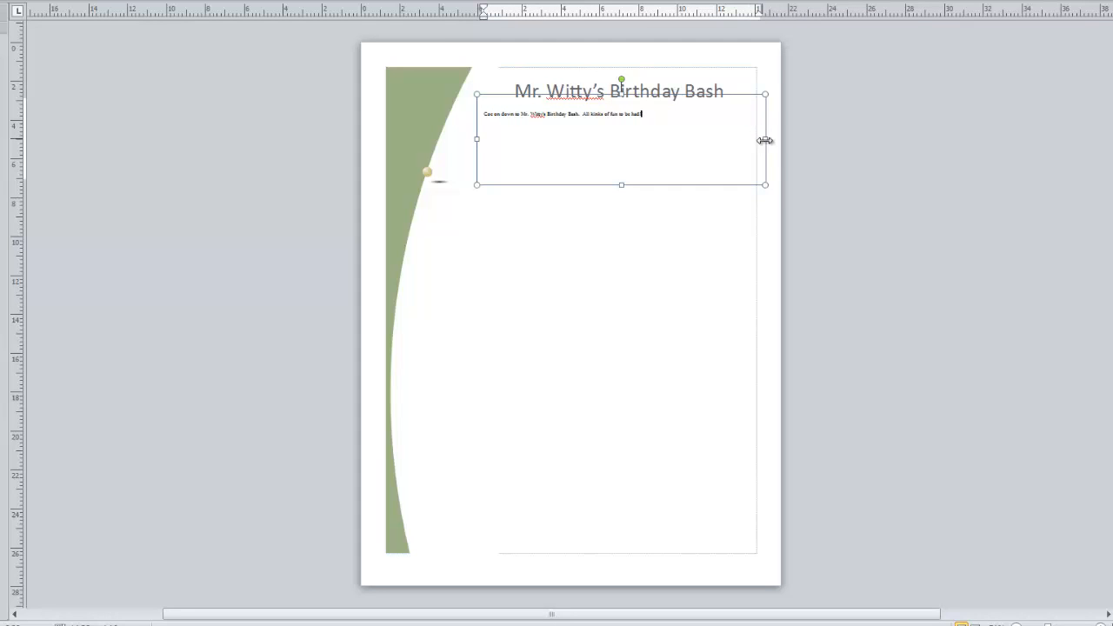
- Shrink the invitation text box to fit its single line and centre it beneath the heading
left_click_drag(765, 184, 664, 147)
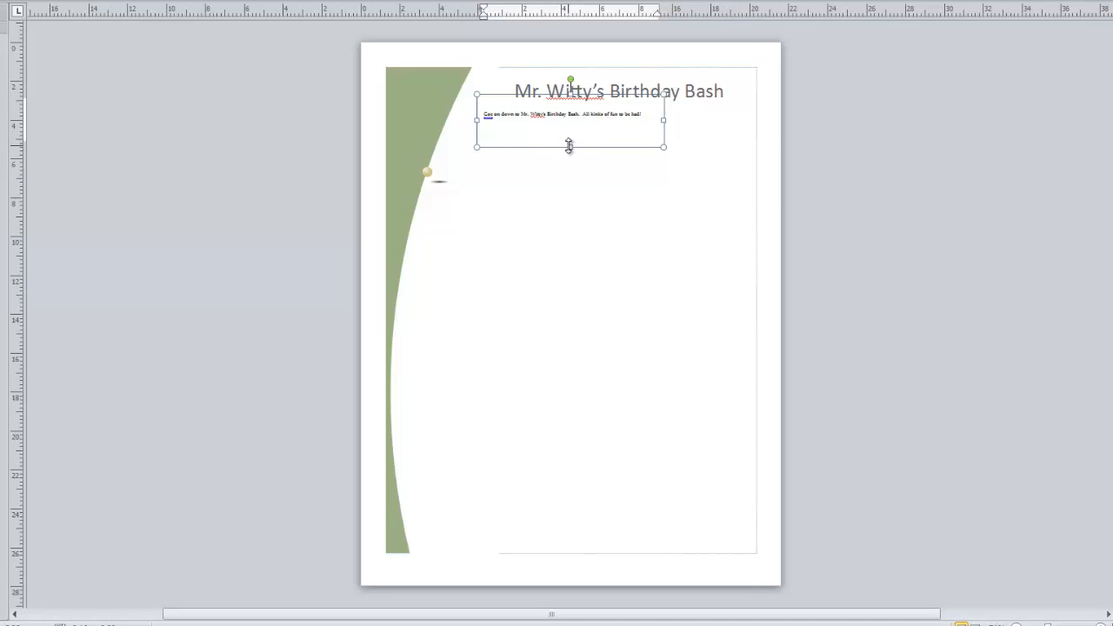
left_click_drag(556, 141, 611, 147)
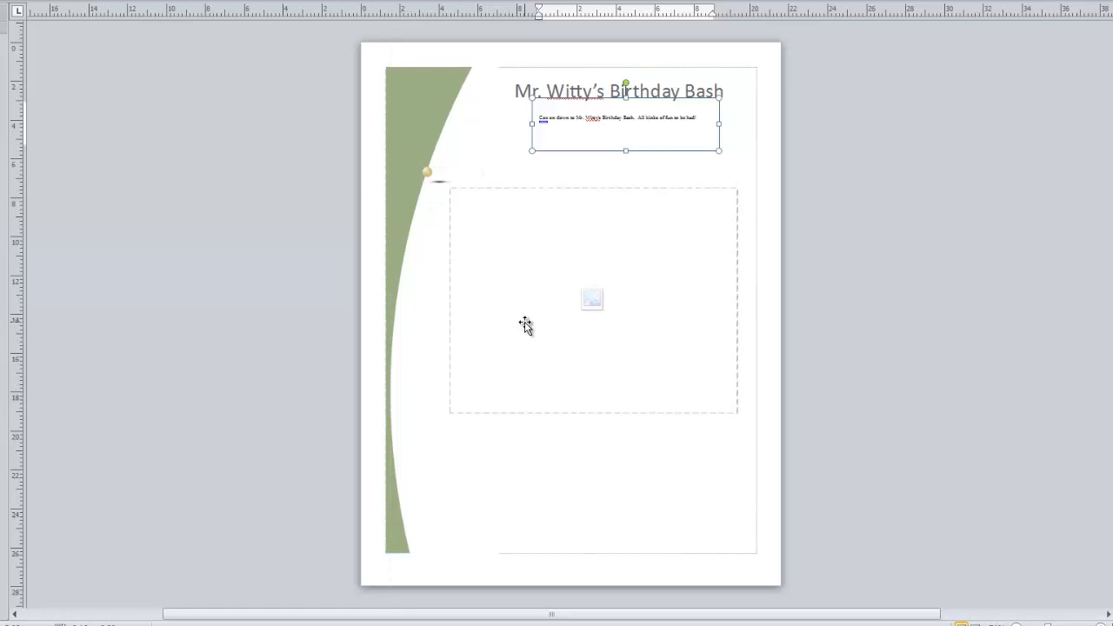
left_click(600, 299)
left_click(599, 300)
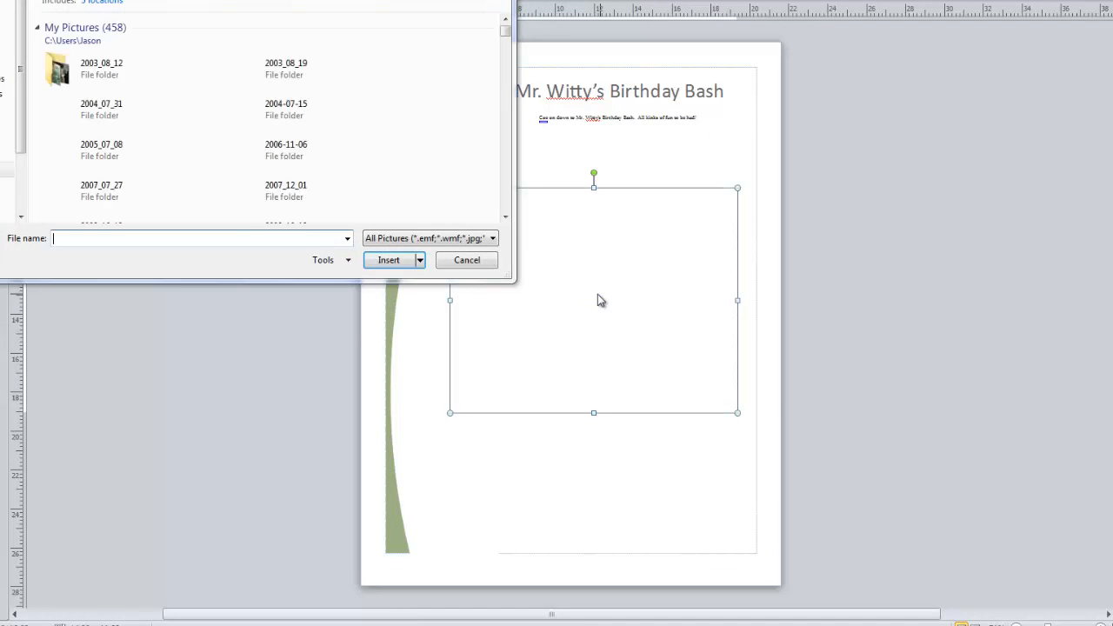
left_click(514, 293)
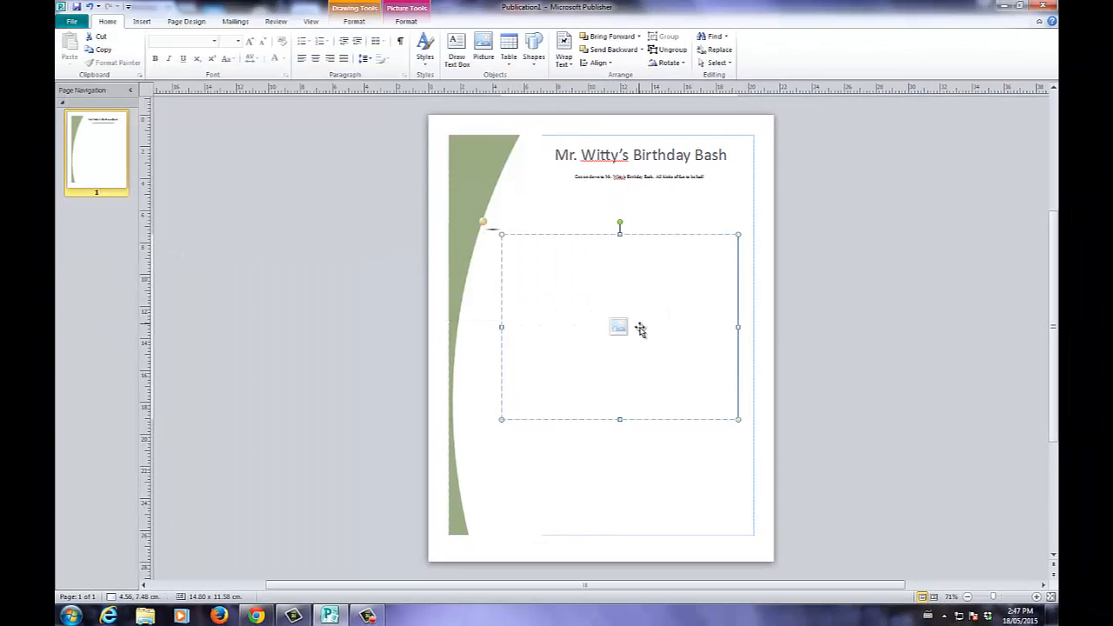
left_click(623, 329)
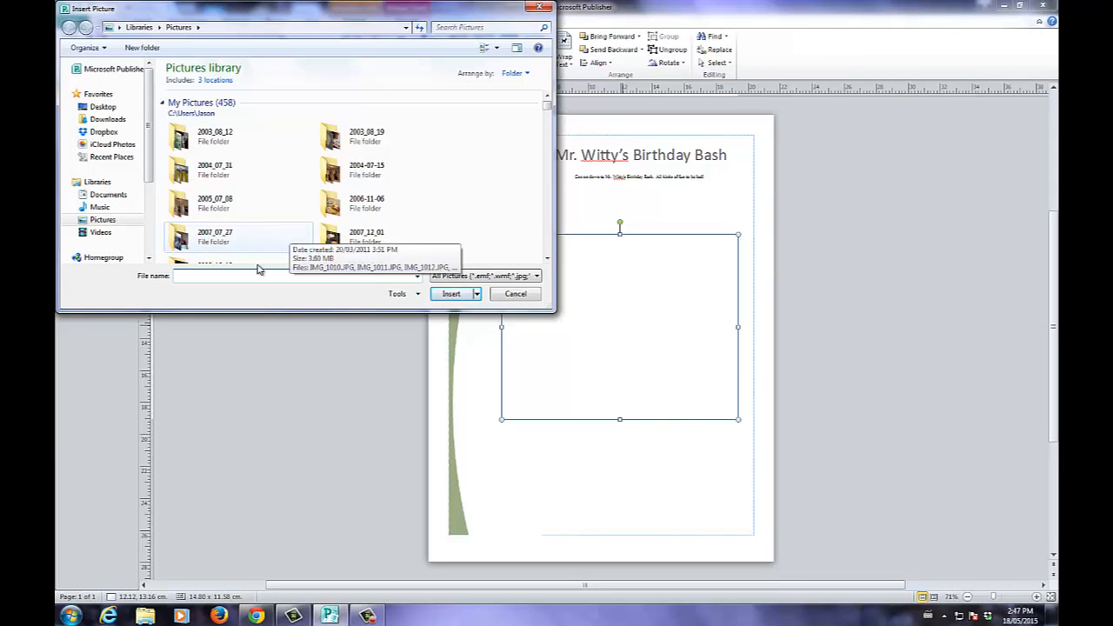
left_click(514, 294)
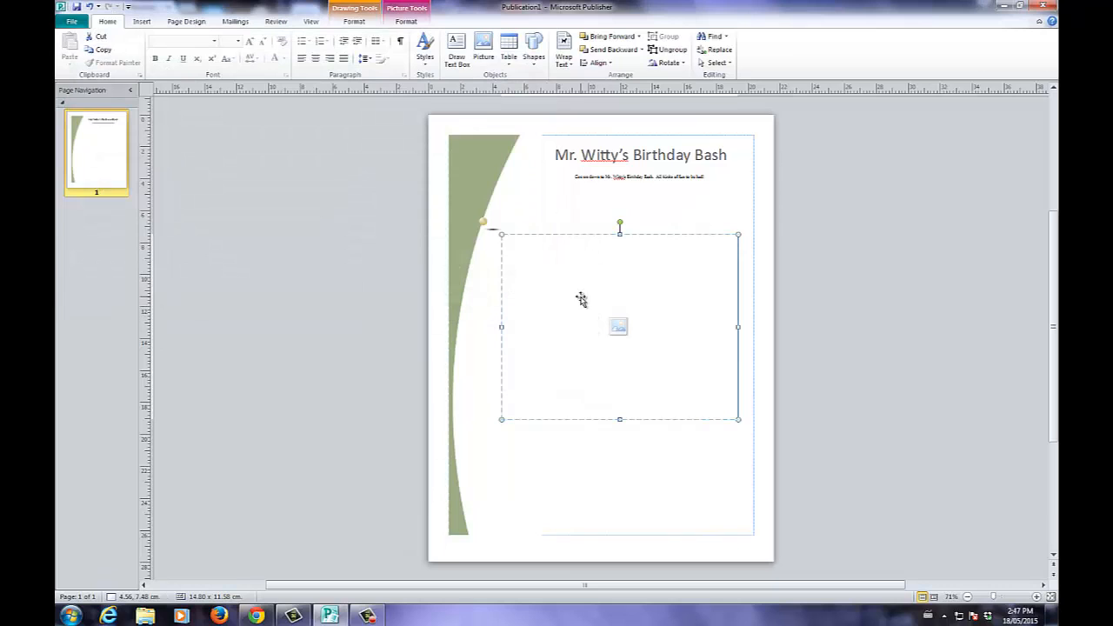
right_click(589, 300)
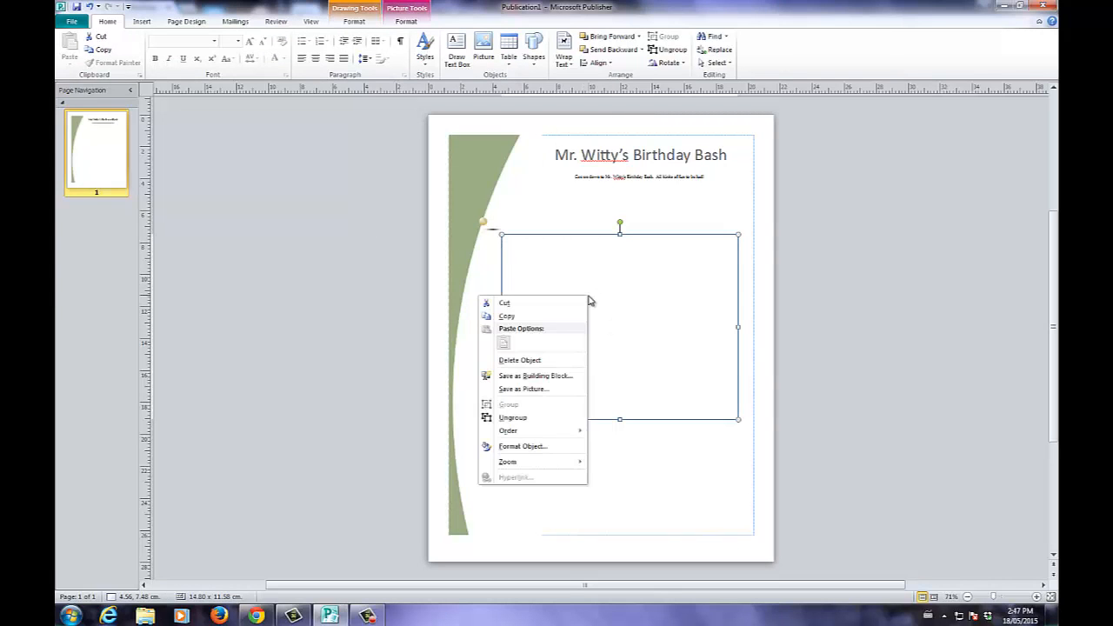
left_click(635, 366)
left_click(617, 327)
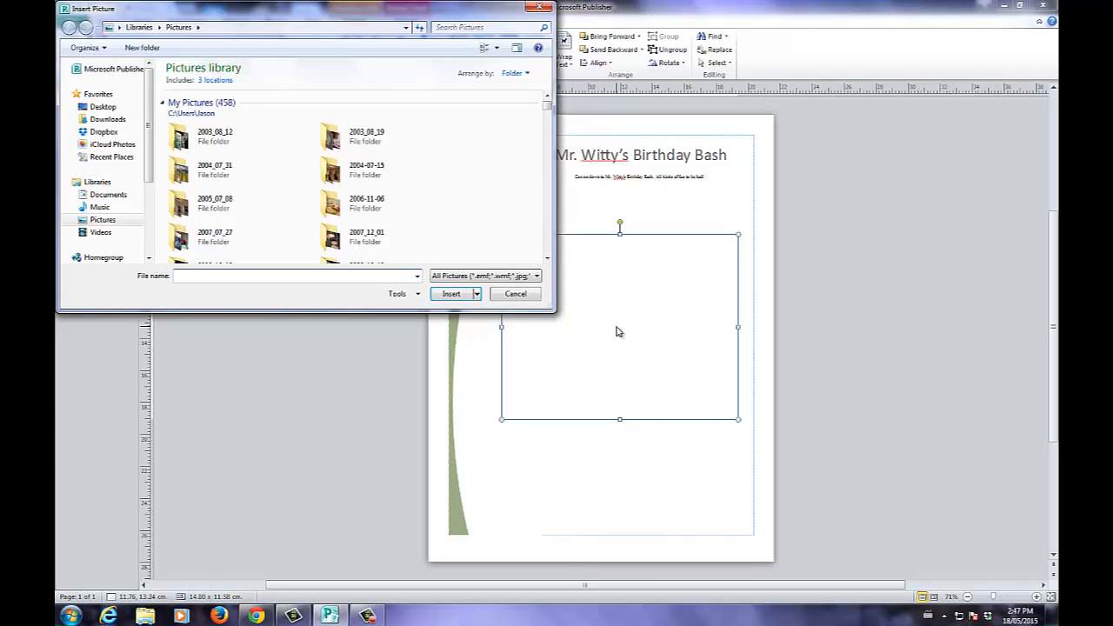
left_click(515, 297)
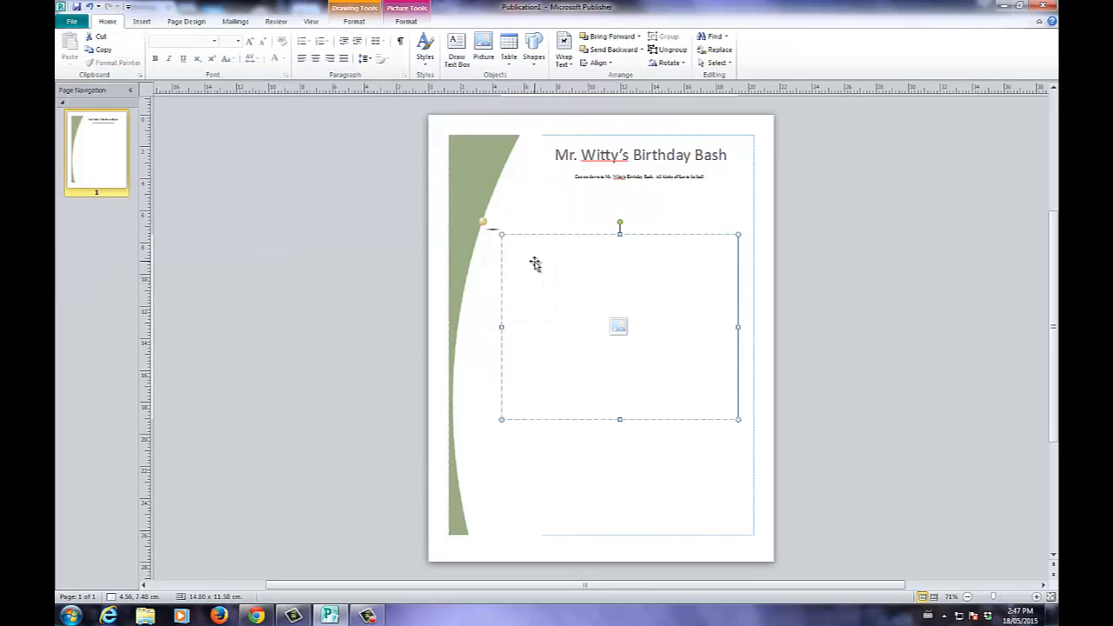
- Search the clip art for "birthday" and insert the Happy Birthday picture with the coloured balloons
left_click(354, 18)
left_click(135, 23)
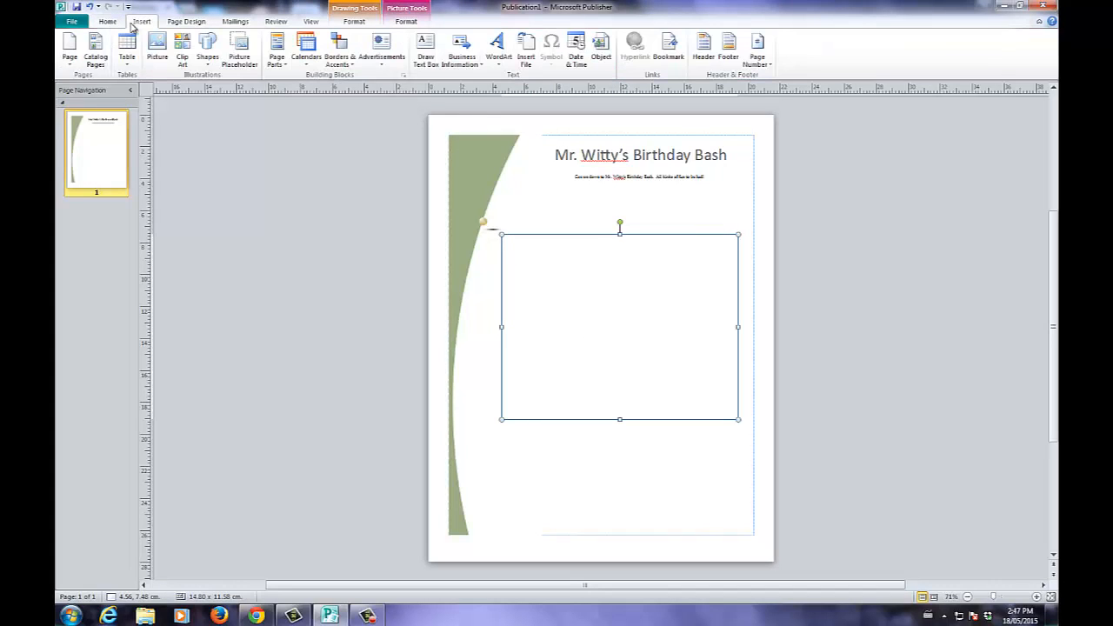
left_click(180, 52)
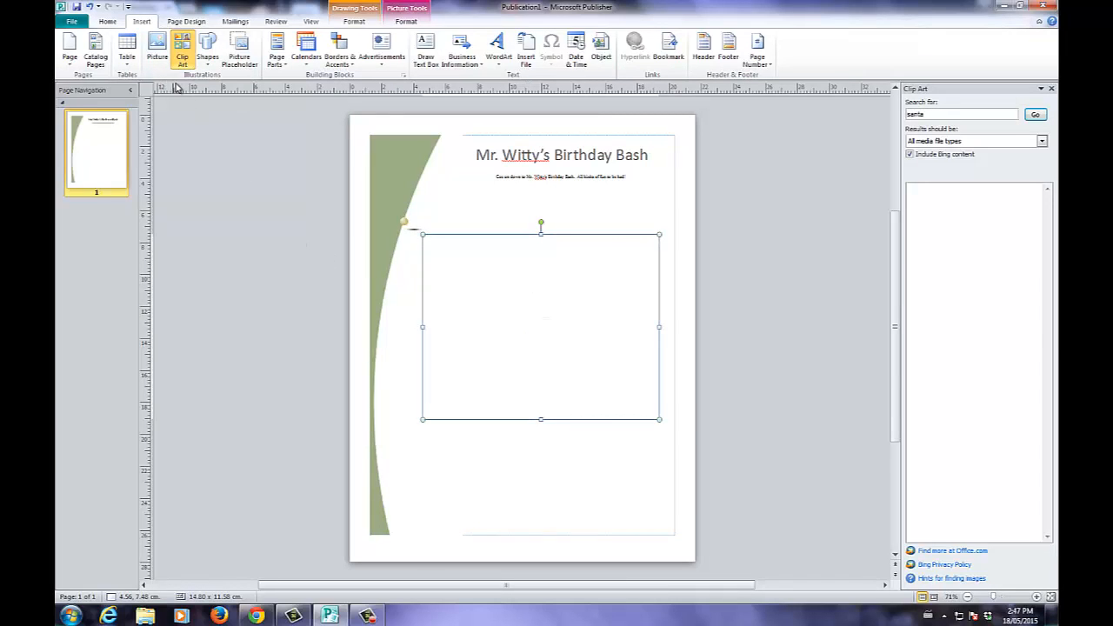
double_click(927, 115)
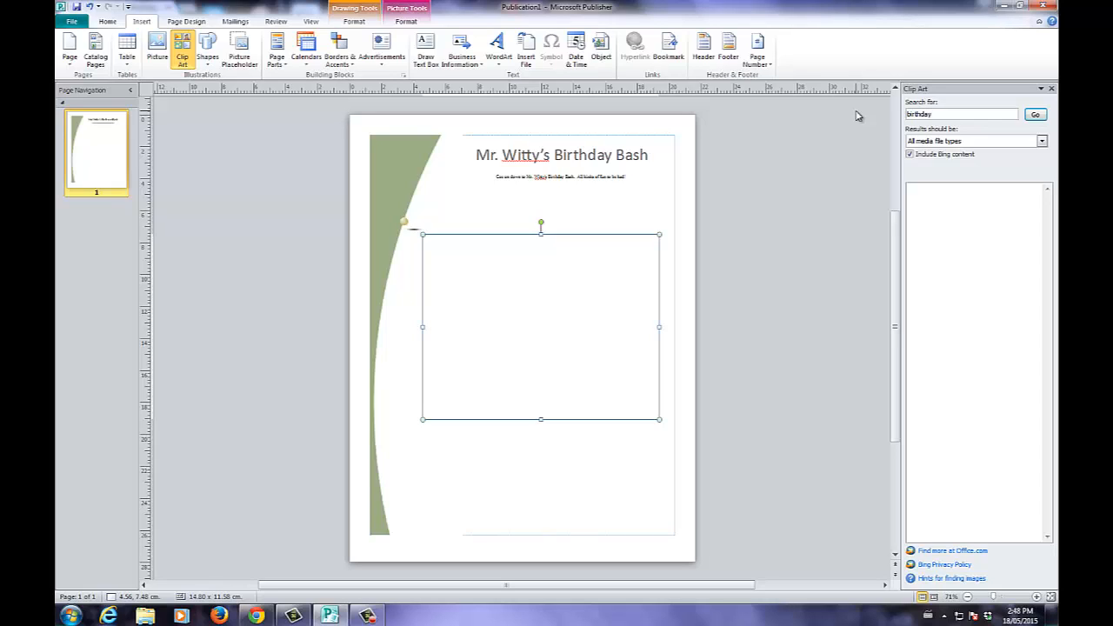
left_click(1035, 115)
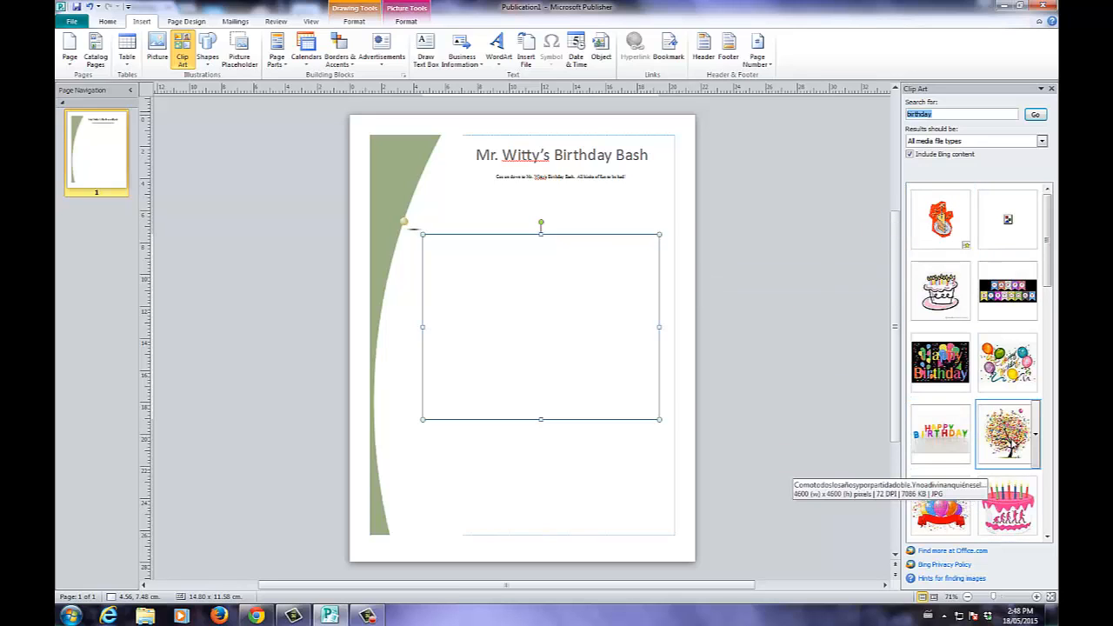
left_click(1007, 433)
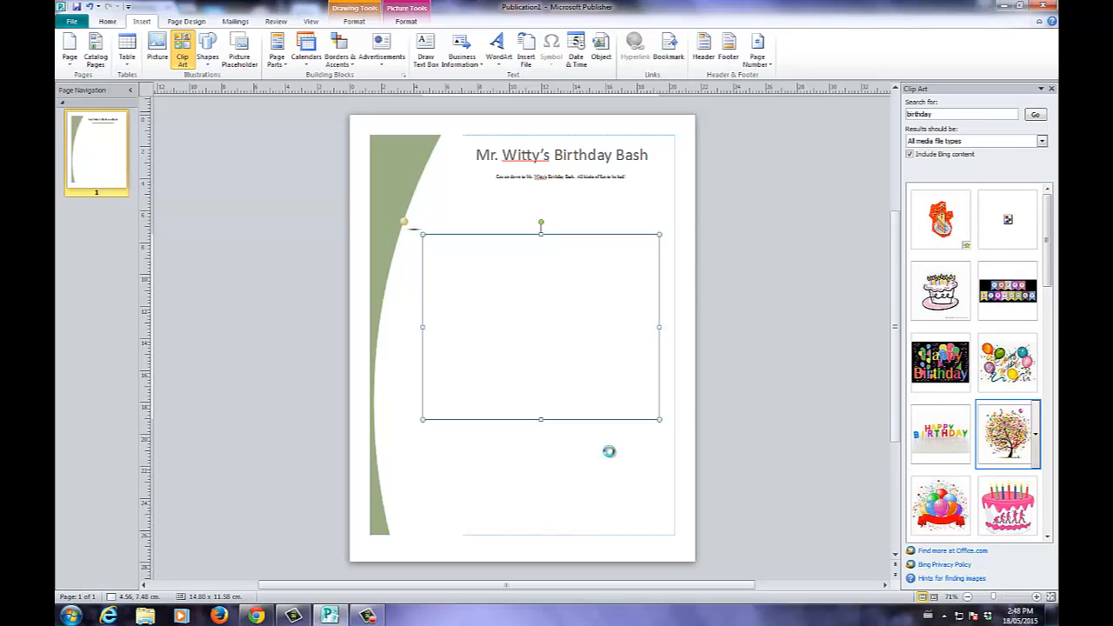
scroll(974, 252, "down", 2)
left_click(1000, 228)
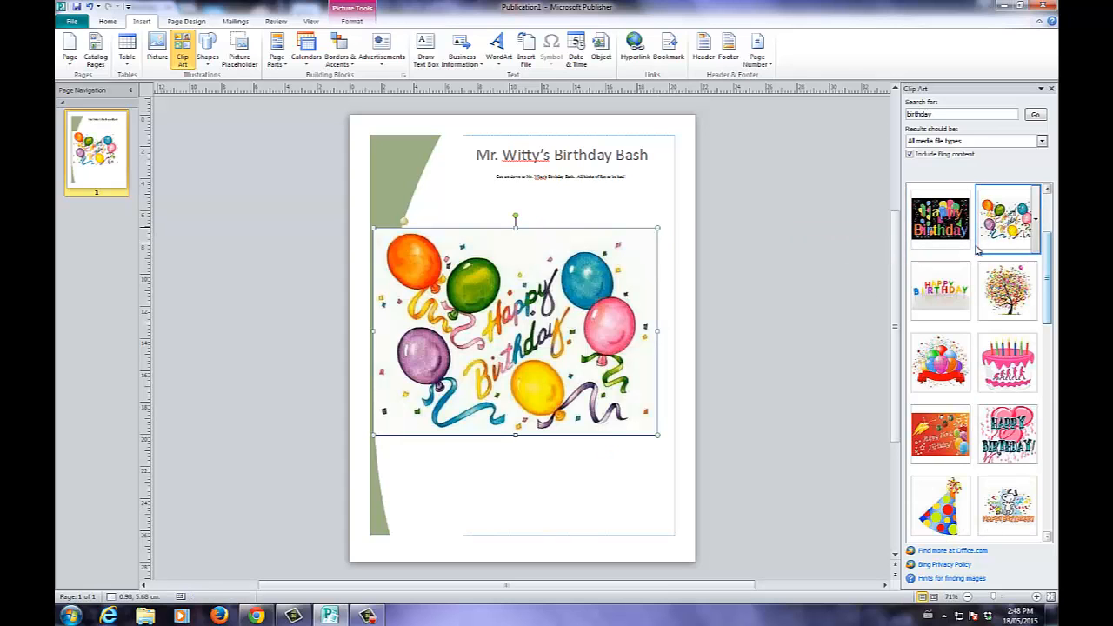
- Move the balloons picture over the picture placeholder so it clears most of the curved band and sits below the invitation text
left_click_drag(487, 371, 551, 376)
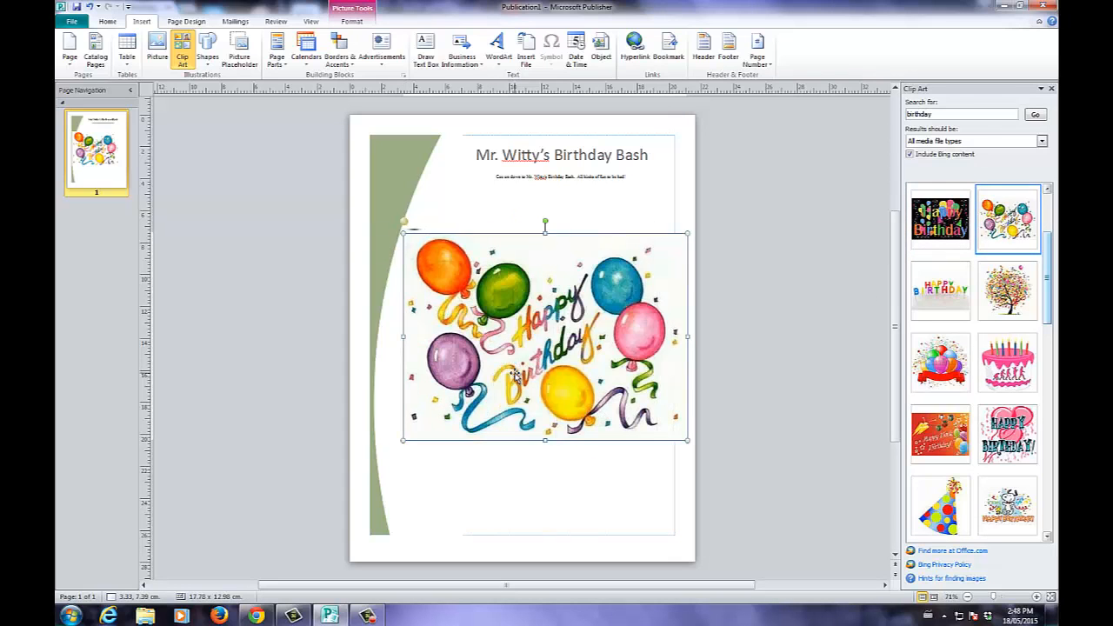
left_click(561, 476)
left_click_drag(609, 353, 605, 360)
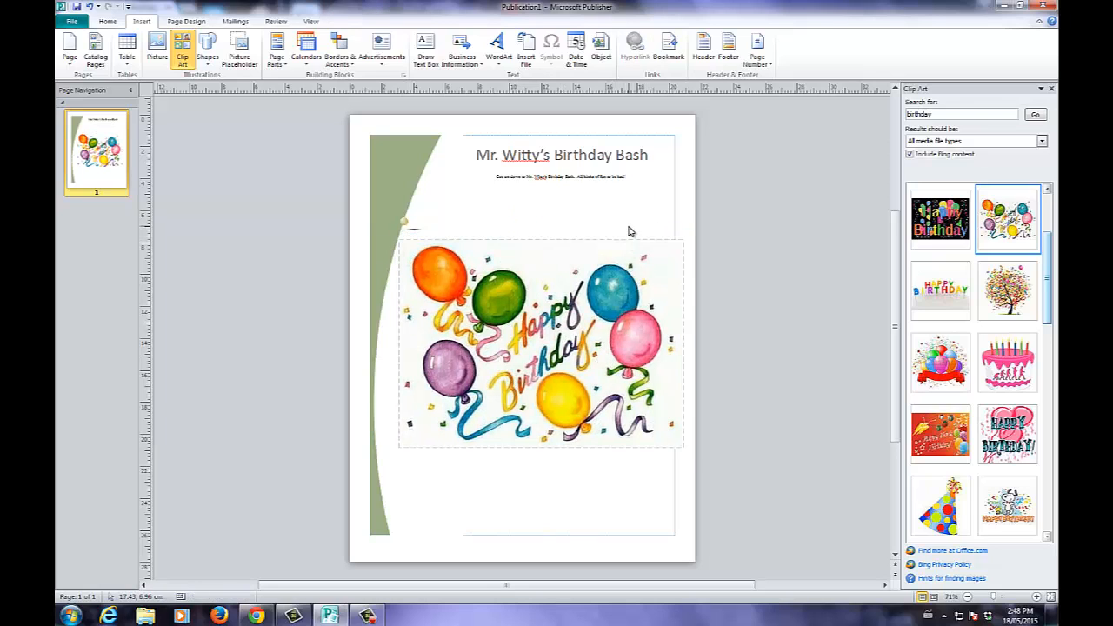
left_click(576, 157)
left_click(575, 179)
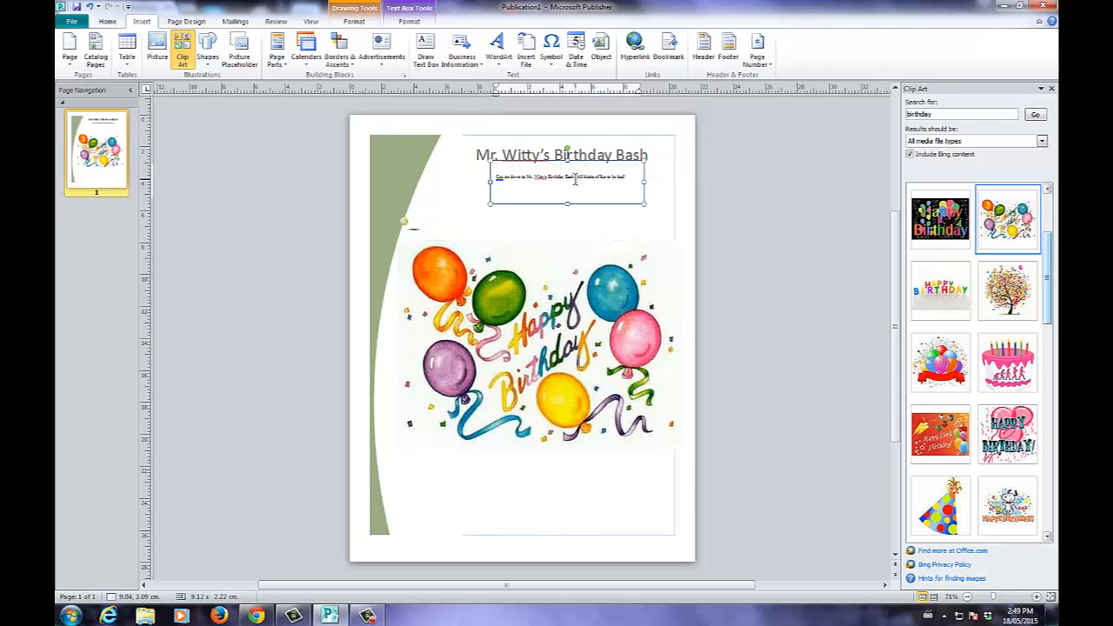
left_click(613, 233)
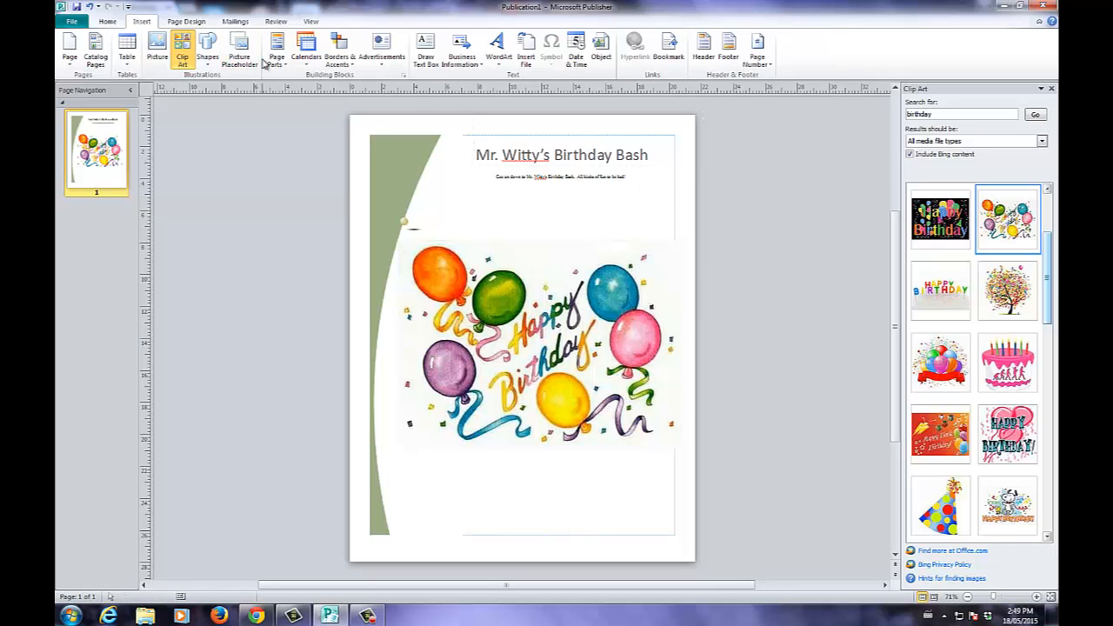
- Apply the Aspect color scheme to the flyer
left_click(176, 23)
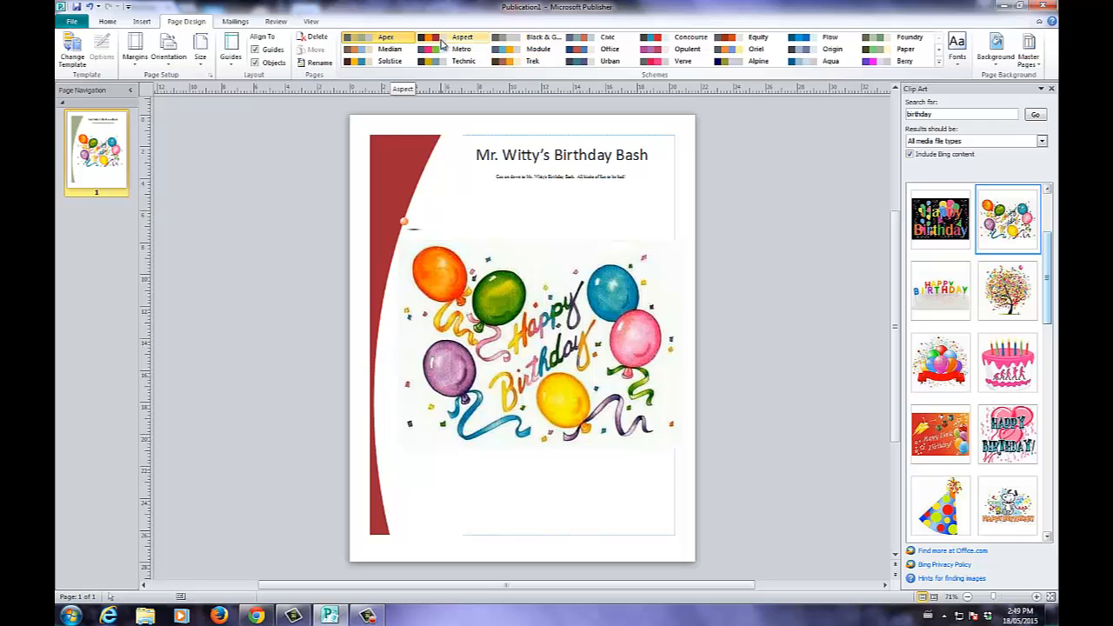
left_click(442, 41)
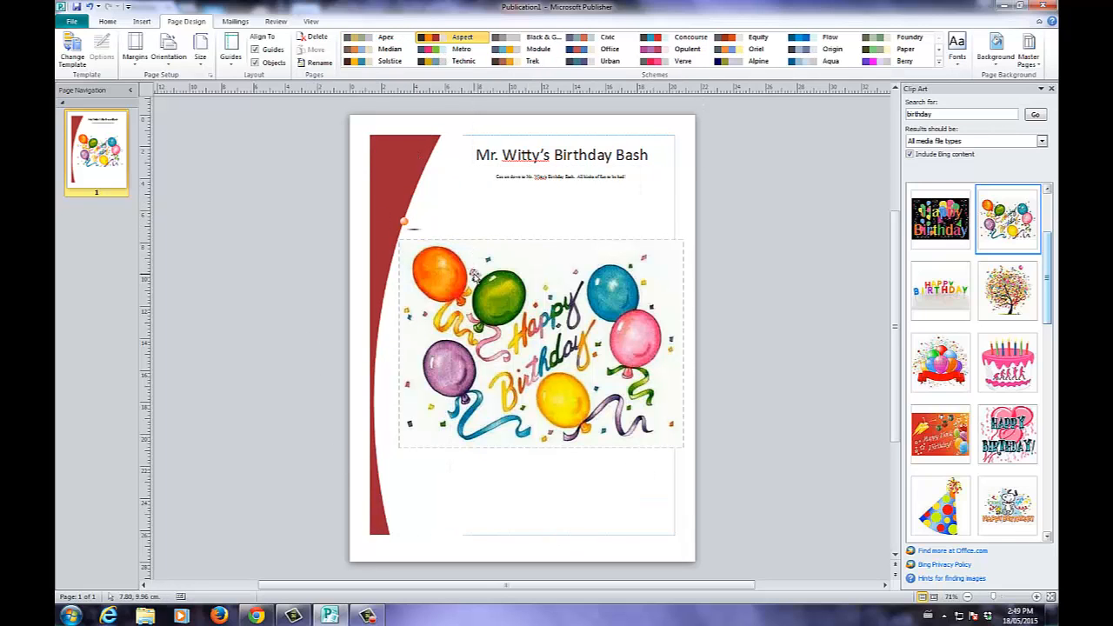
- Try applying the Color Band event flyer template to the current publication, and undo the template change
left_click(71, 57)
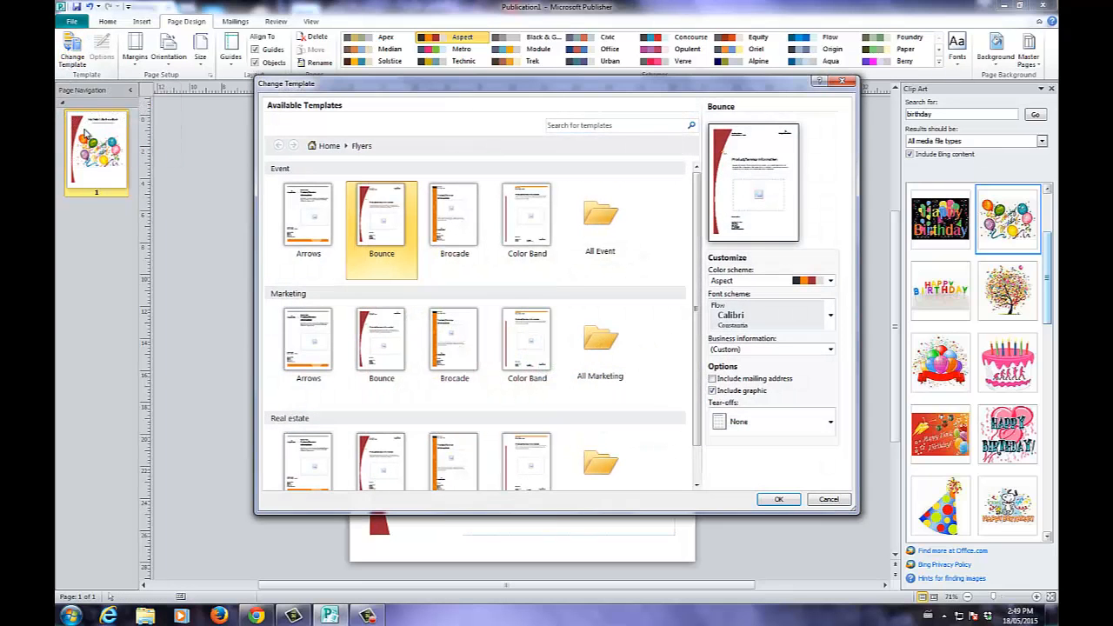
left_click(532, 228)
left_click(778, 500)
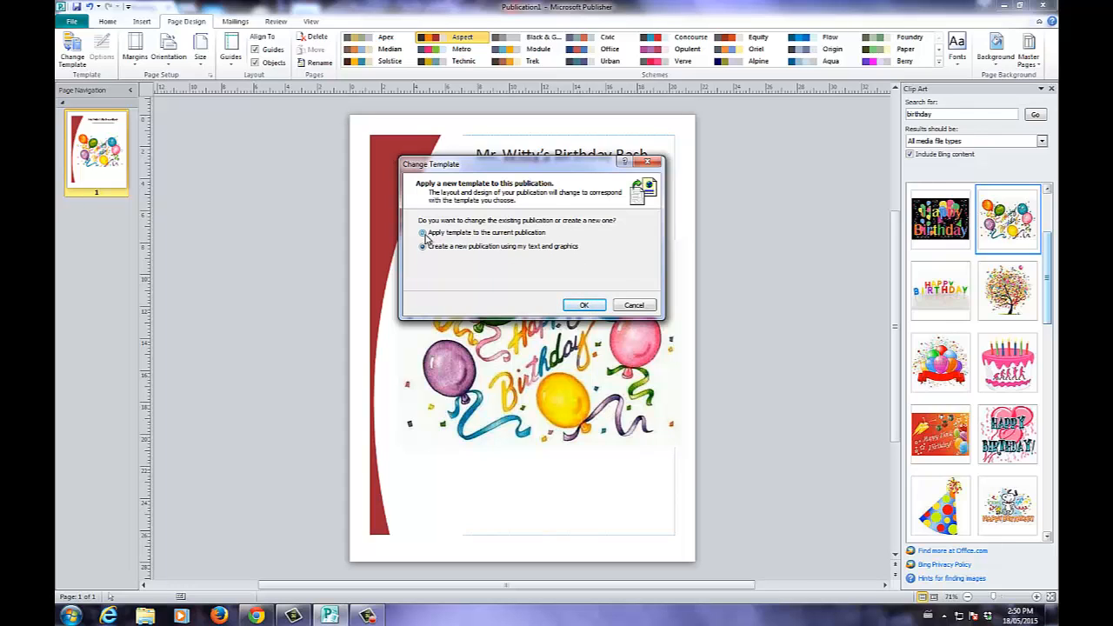
left_click(580, 303)
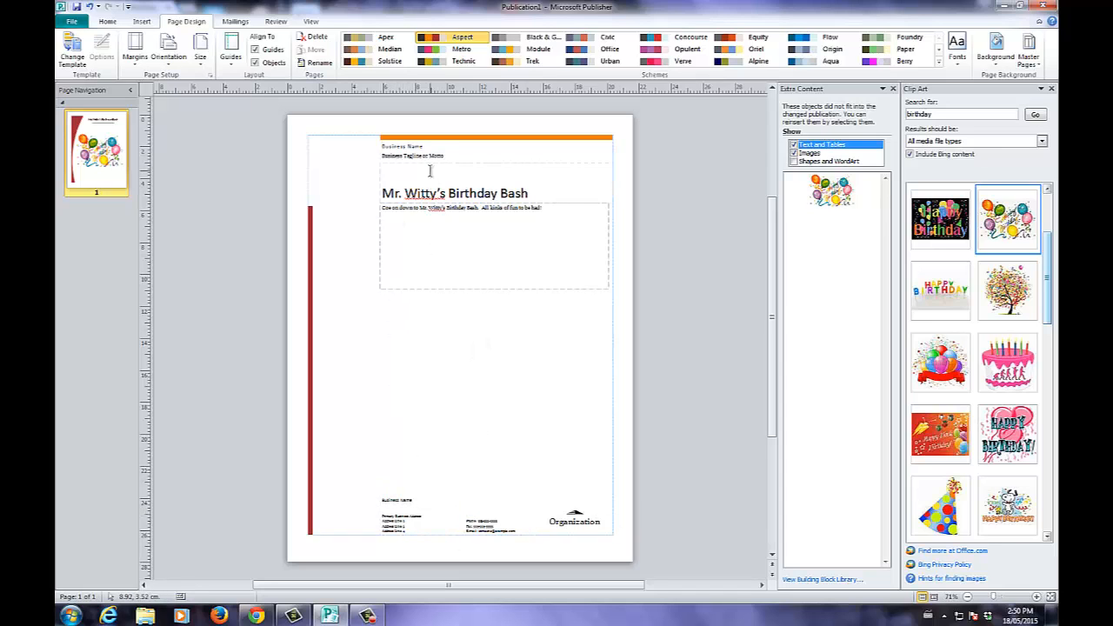
left_click(89, 6)
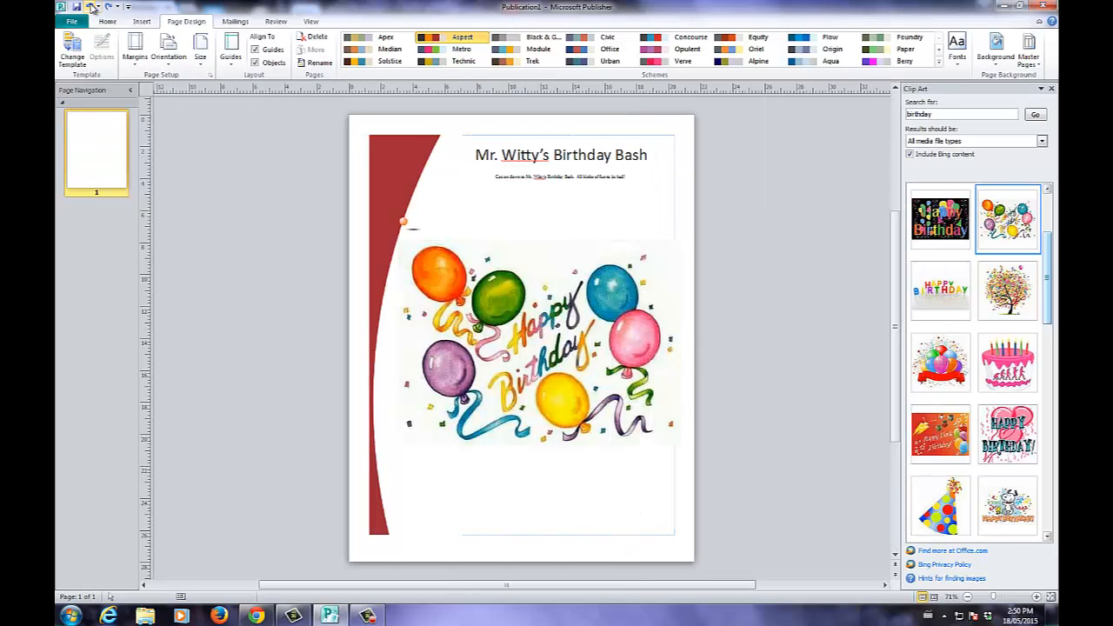
- Create a new publication from the Color Band event flyer template using the existing text and graphics, and switch back to the original flyer
left_click(72, 50)
left_click(511, 233)
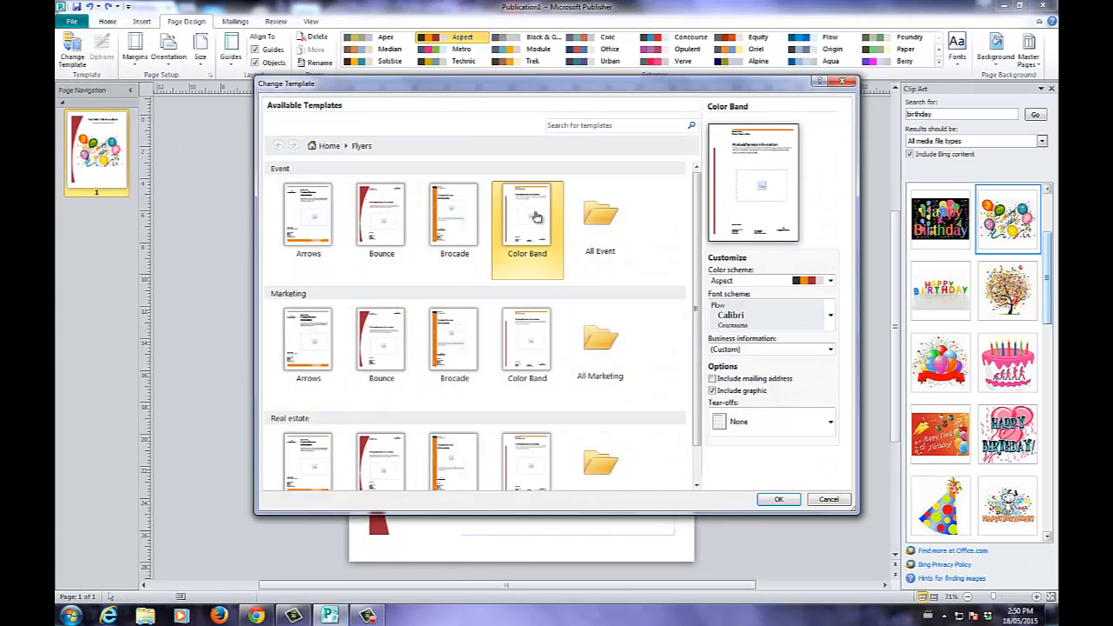
left_click(770, 501)
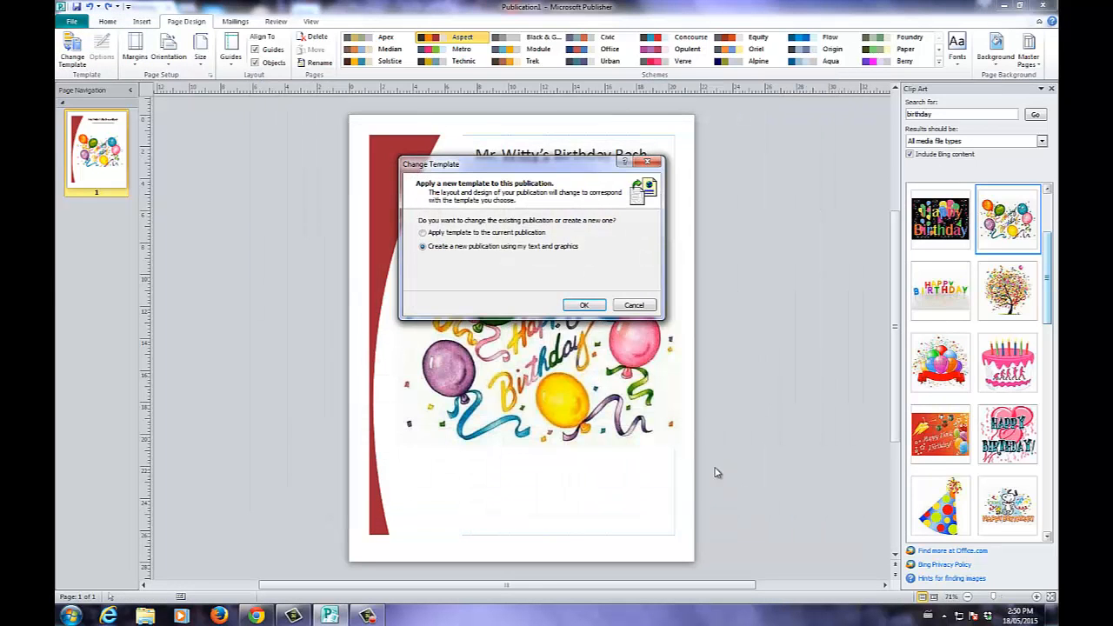
left_click(587, 306)
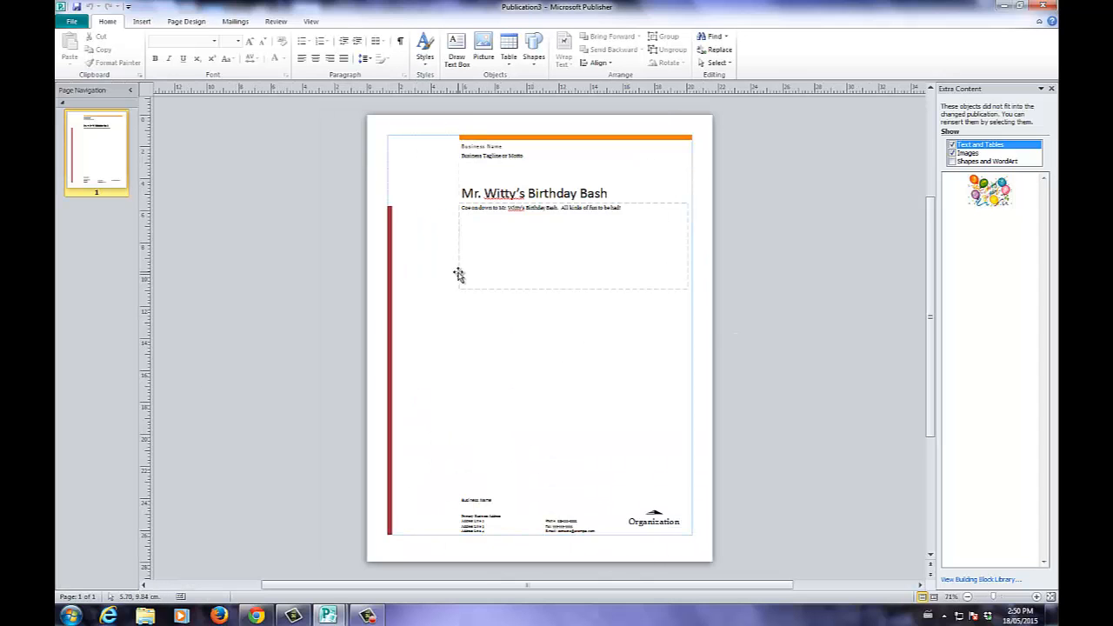
mouse_move(337, 616)
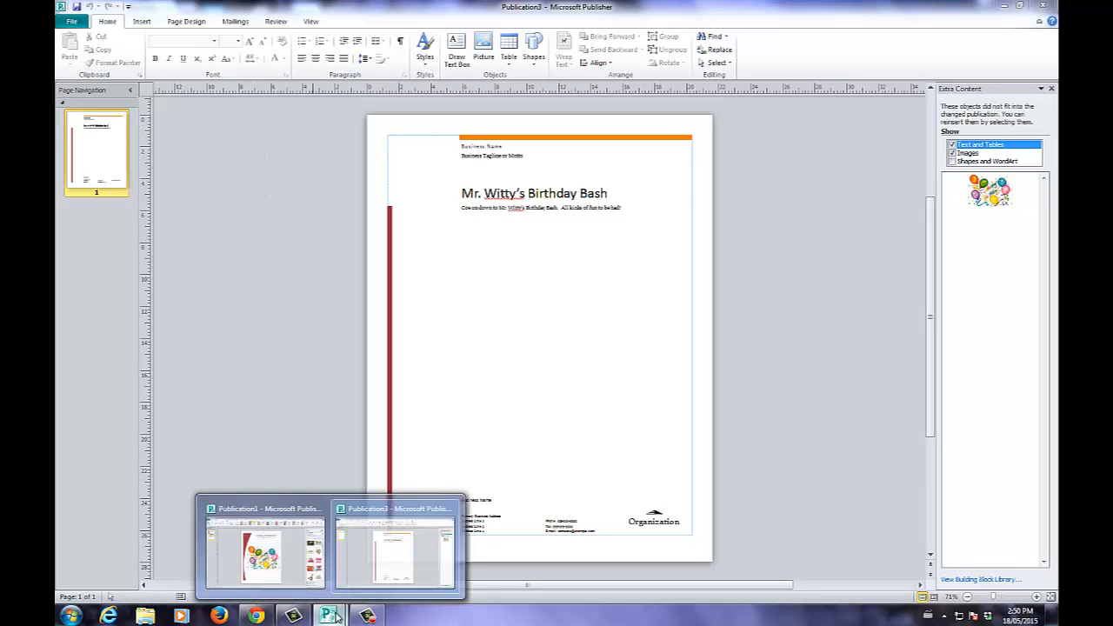
left_click(276, 553)
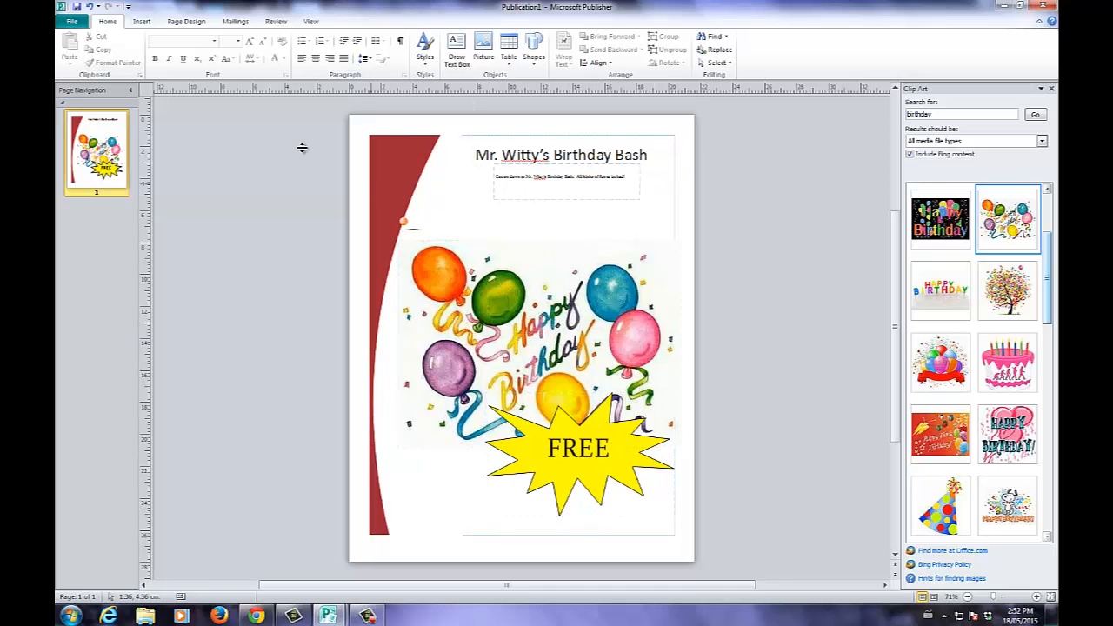
- Save the flyer as a Publisher file named Birthday in the Documents library
left_click(73, 22)
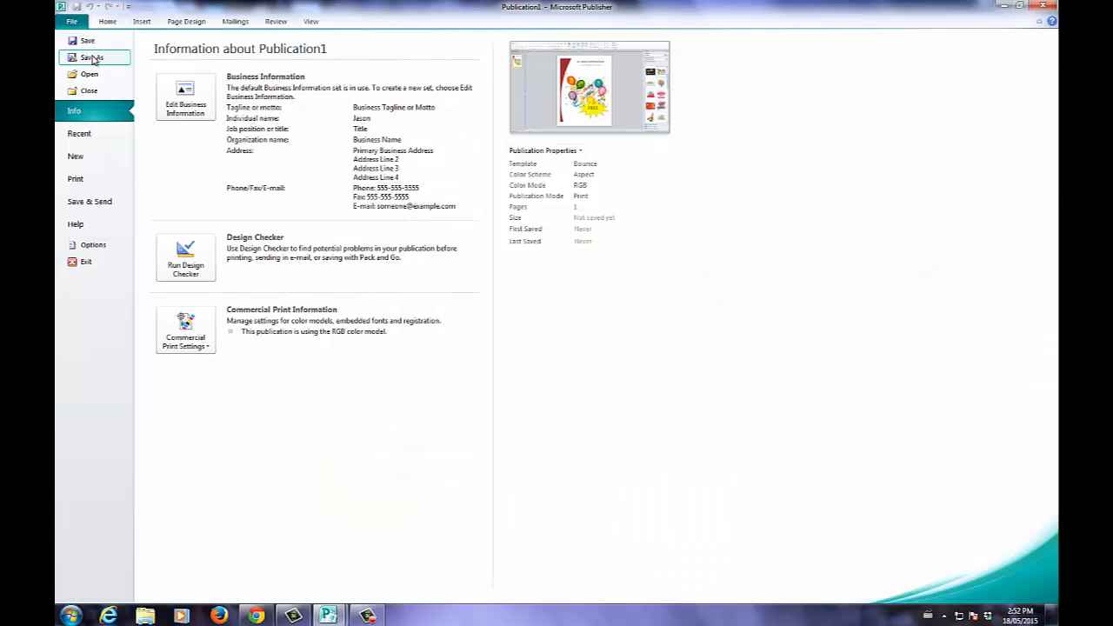
left_click(91, 57)
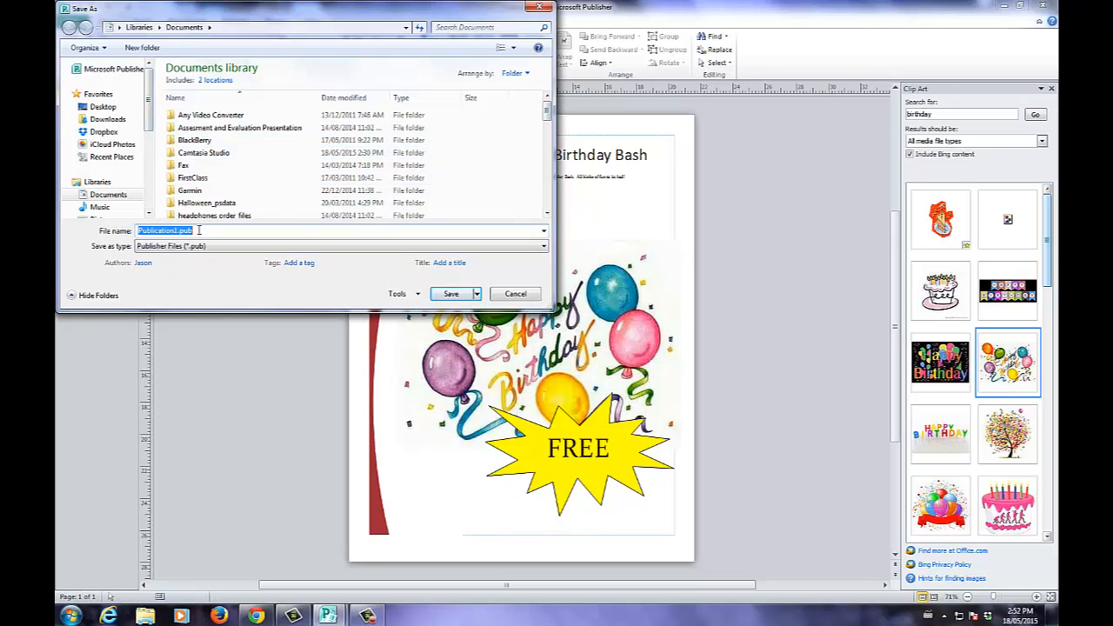
type("Birthday")
left_click(477, 294)
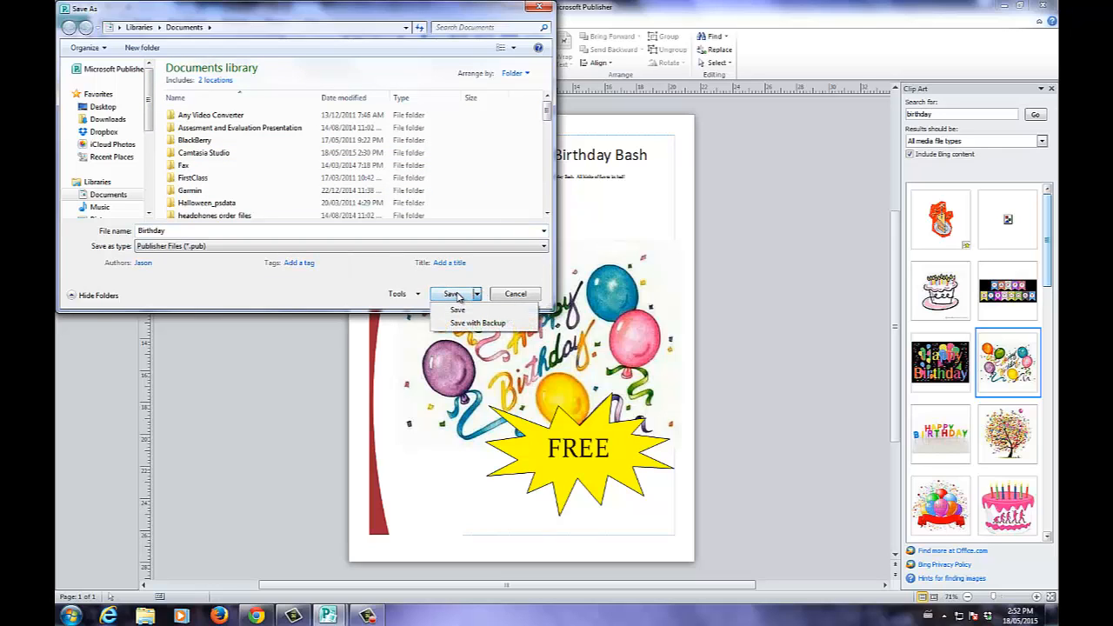
left_click(458, 295)
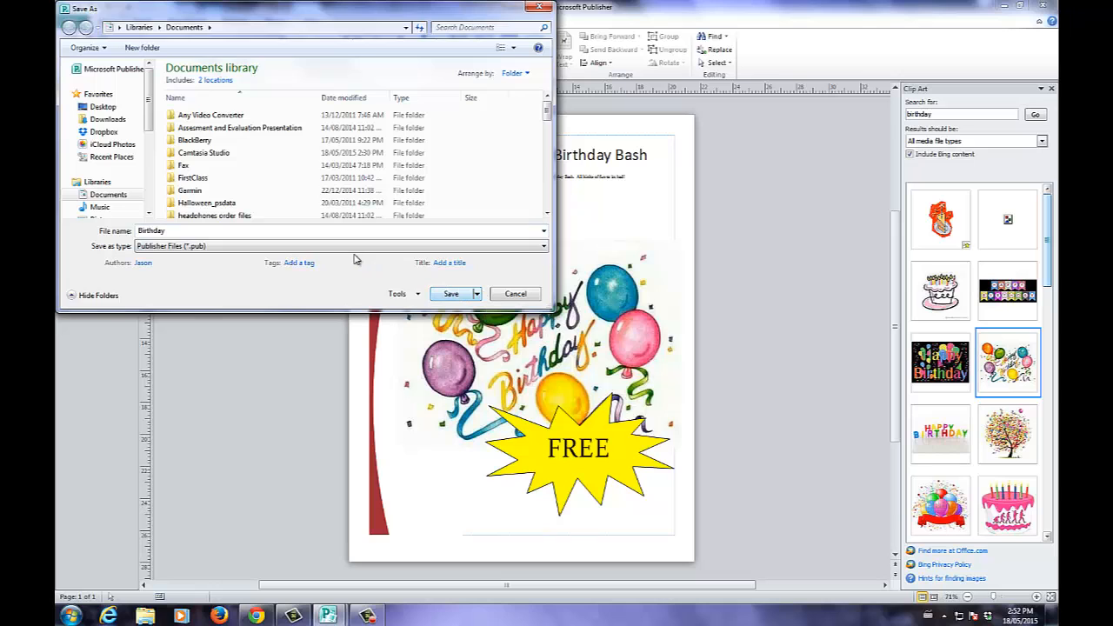
left_click(451, 296)
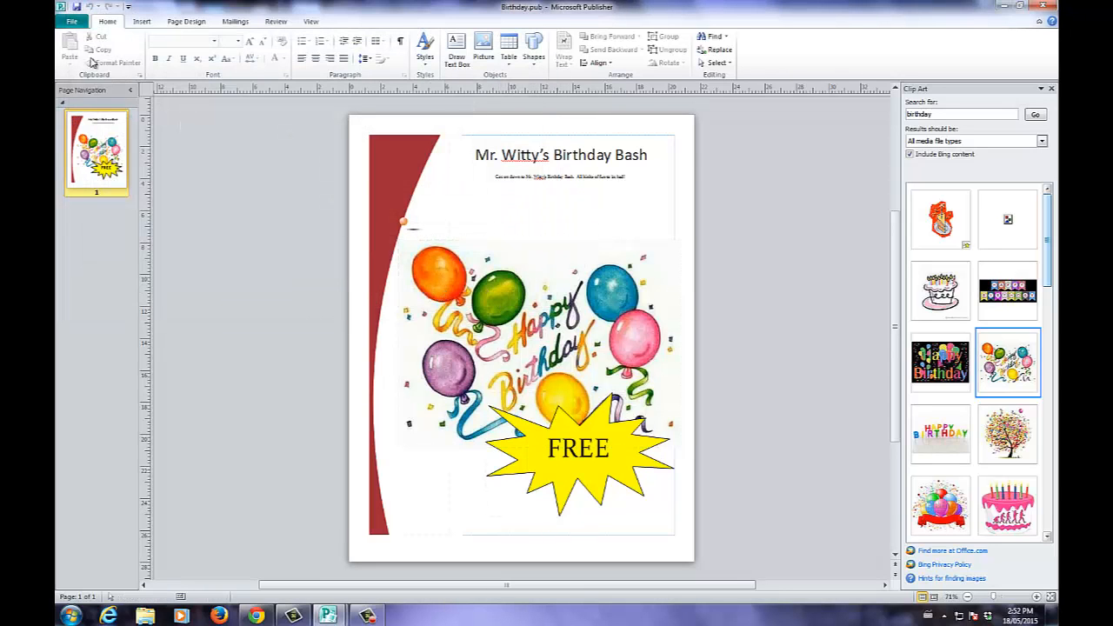
- Save a PDF copy of the flyer as Birthday.pdf in the Documents library
left_click(70, 22)
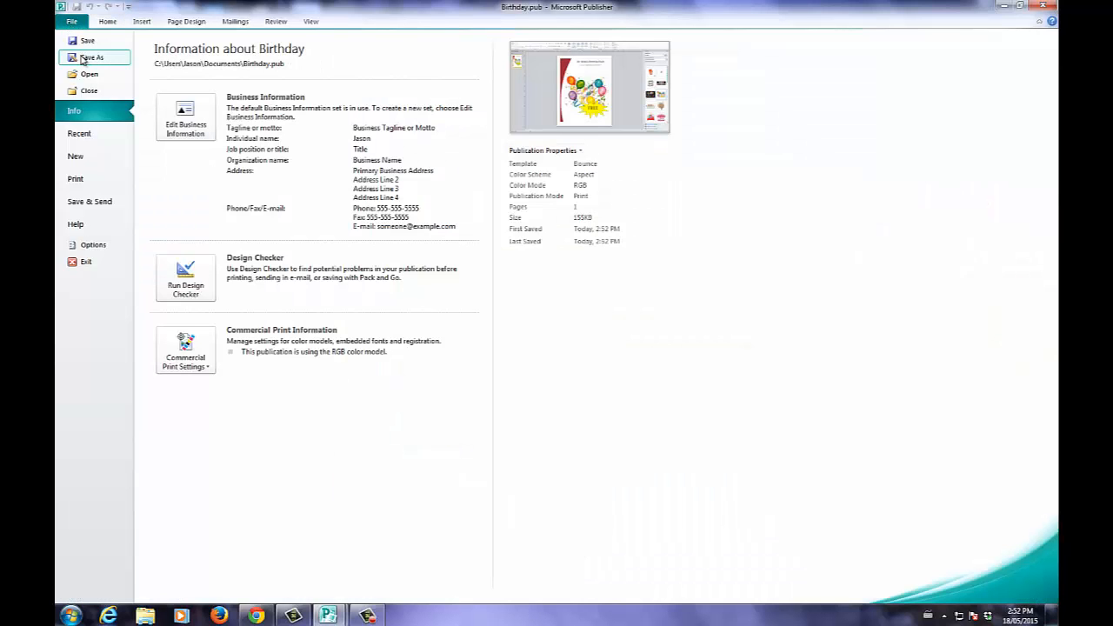
left_click(82, 58)
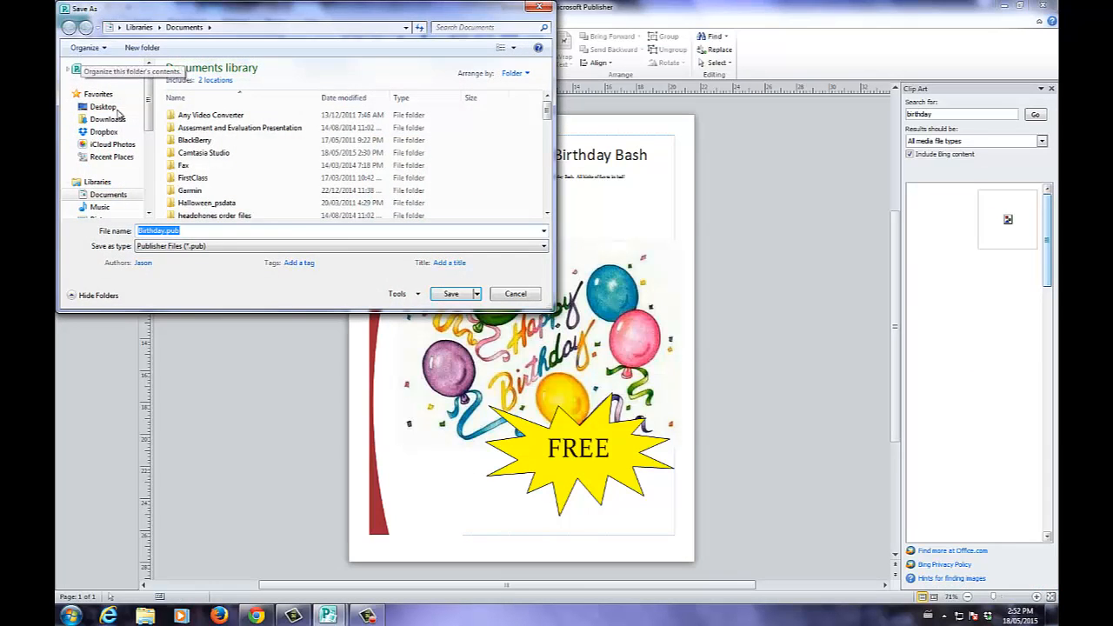
left_click(343, 247)
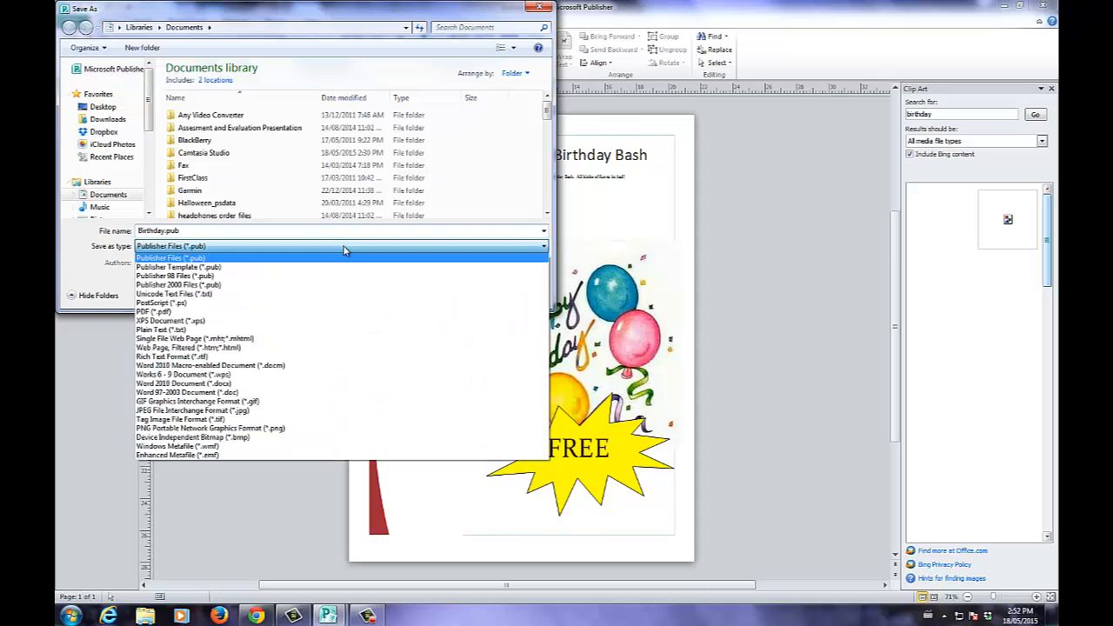
left_click(156, 312)
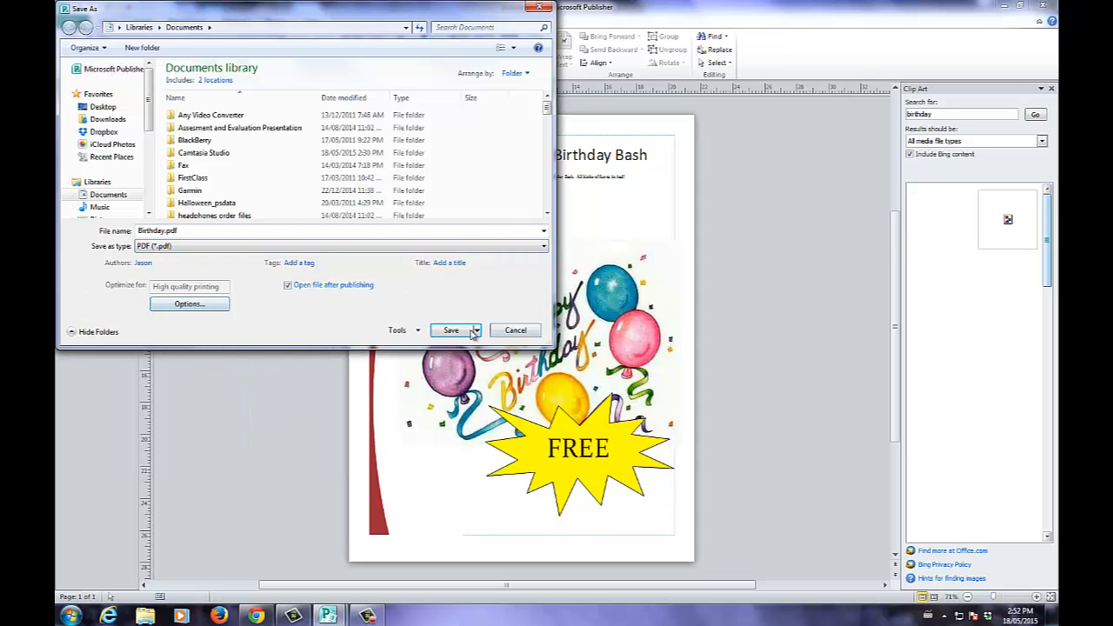
left_click(468, 332)
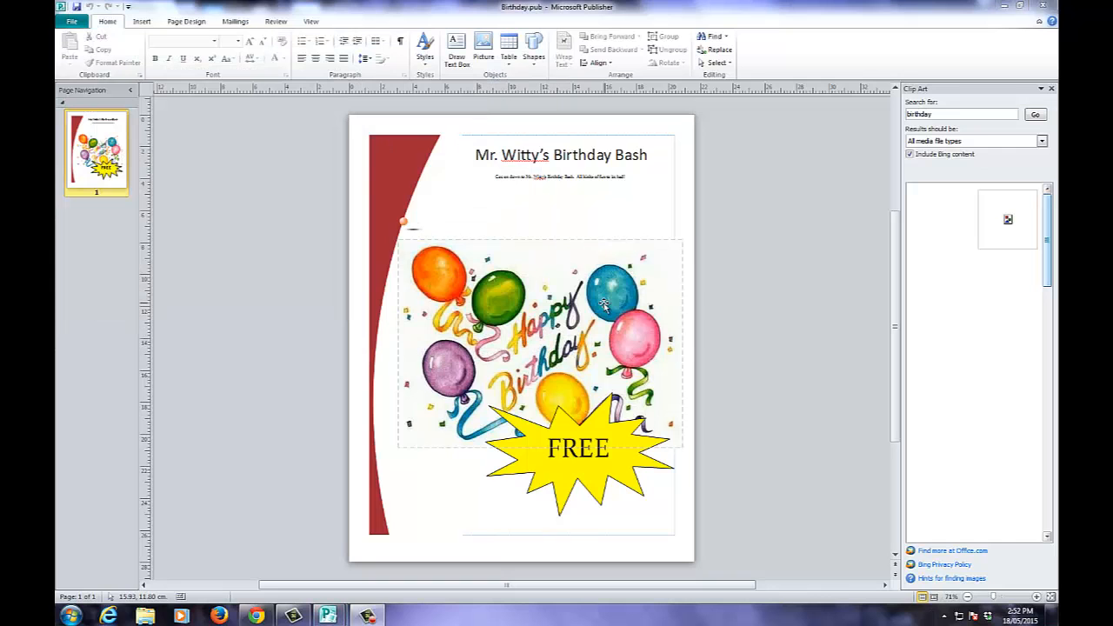